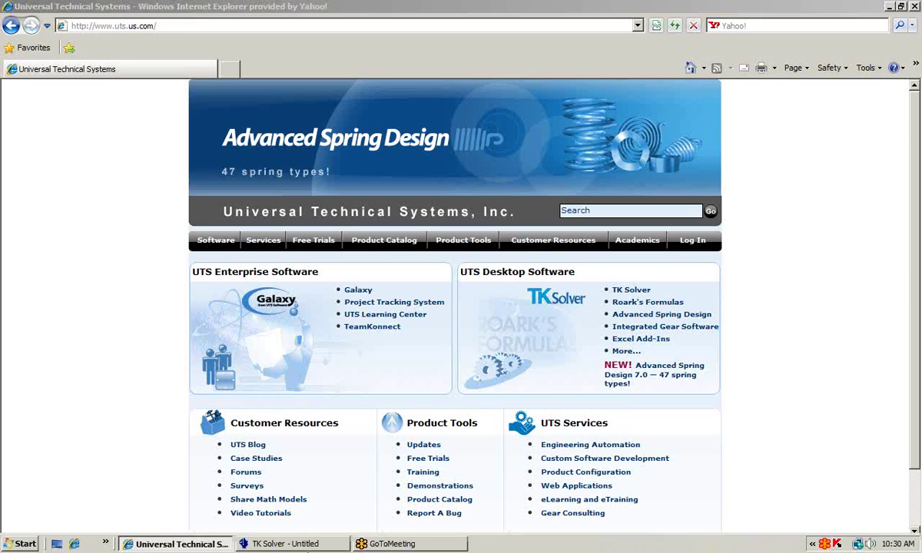
# - Enter the rule area = length * width in the first row of the Rules sheet
pyautogui.click(304, 543)
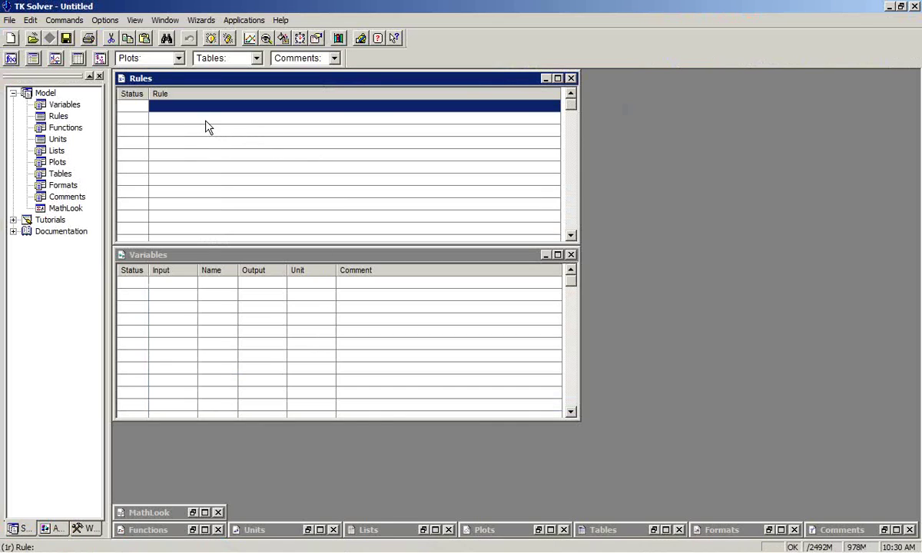
pyautogui.write('a')
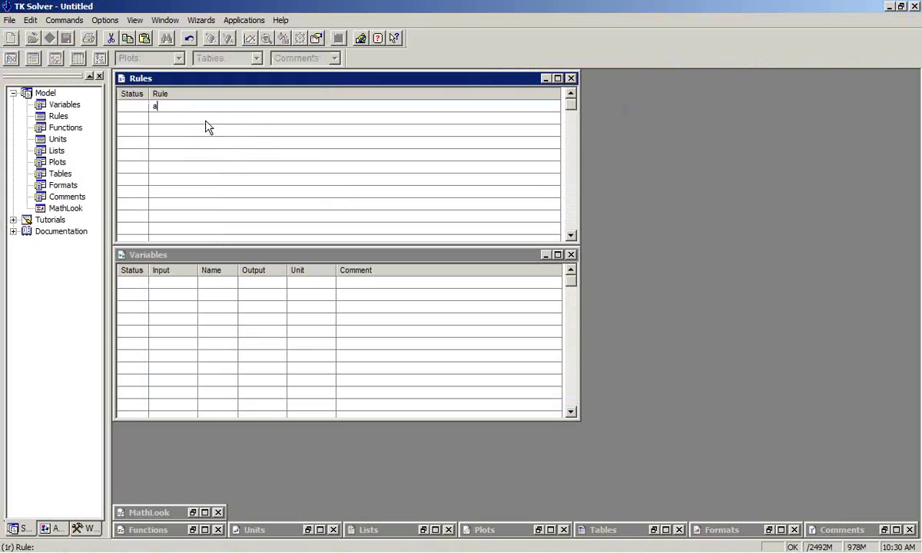
pyautogui.write('rea = length * width')
pyautogui.press('Return')
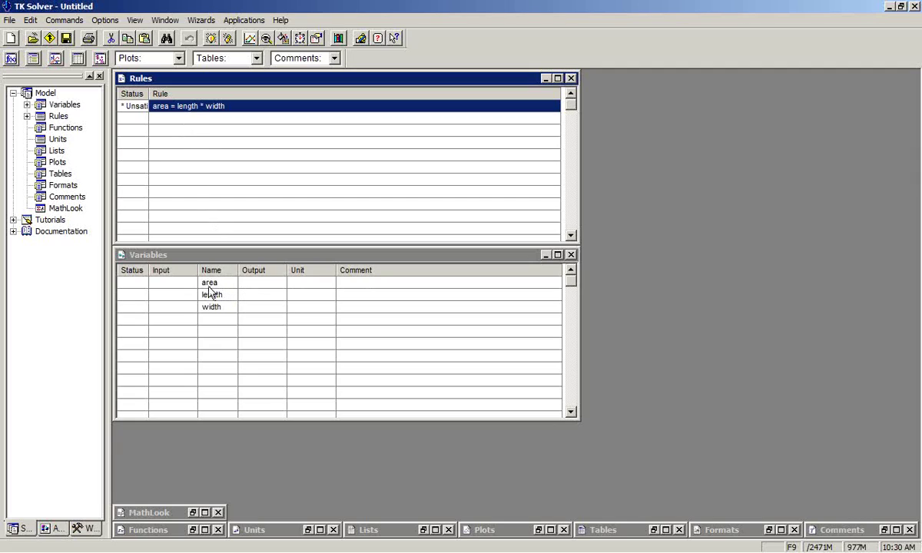
# - Open the length variable's detail subsheet and move it clear of the grids
pyautogui.click(305, 298)
pyautogui.rightClick(307, 300)
pyautogui.click(323, 303)
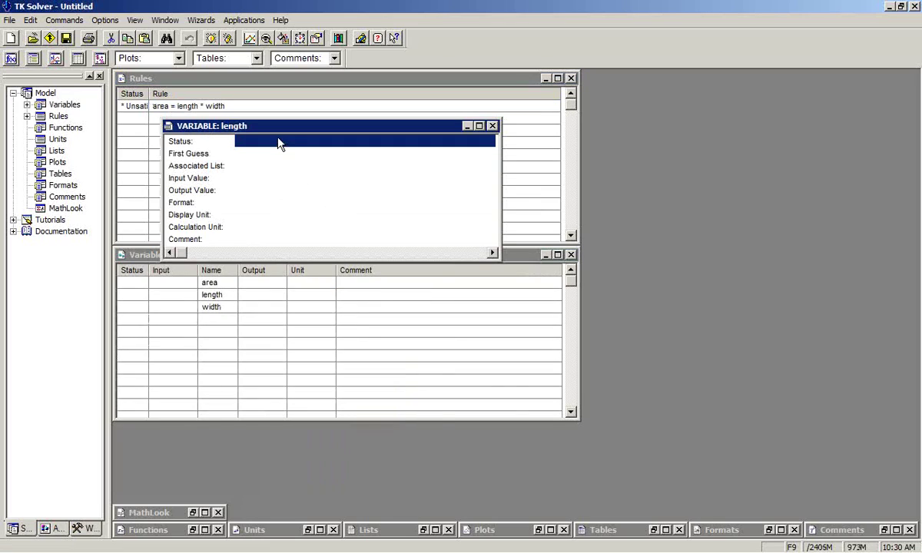
pyautogui.moveTo(278, 127); pyautogui.dragTo(408, 171)
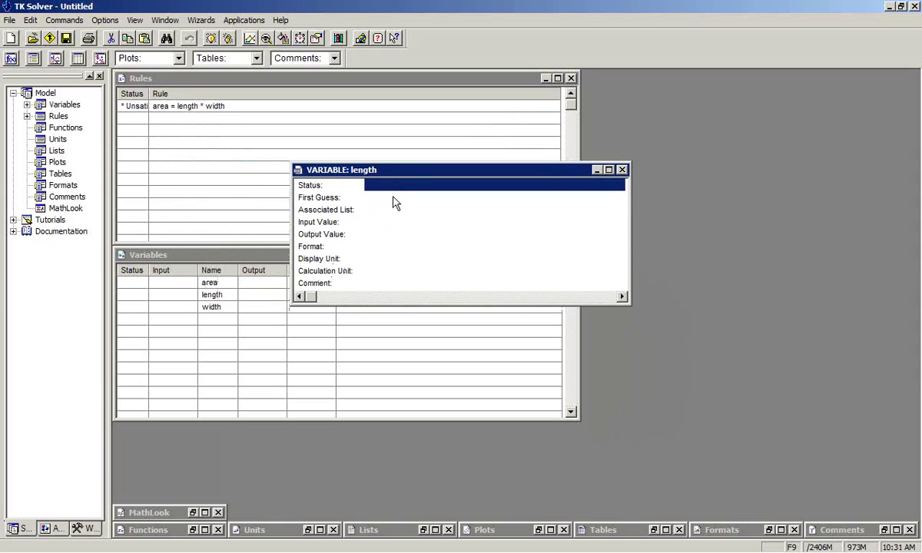
pyautogui.moveTo(406, 170); pyautogui.dragTo(488, 92)
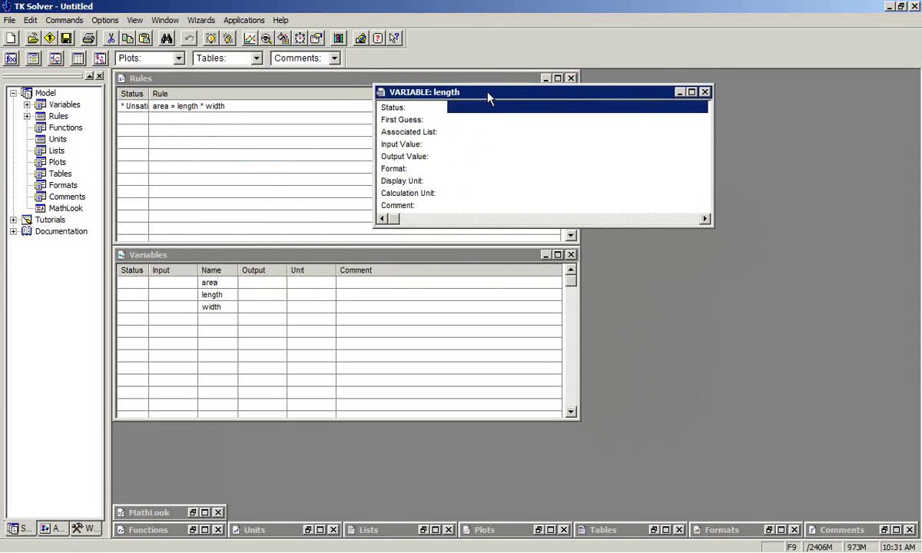
# - Give length the unit in, then change its display unit to mm
pyautogui.click(302, 296)
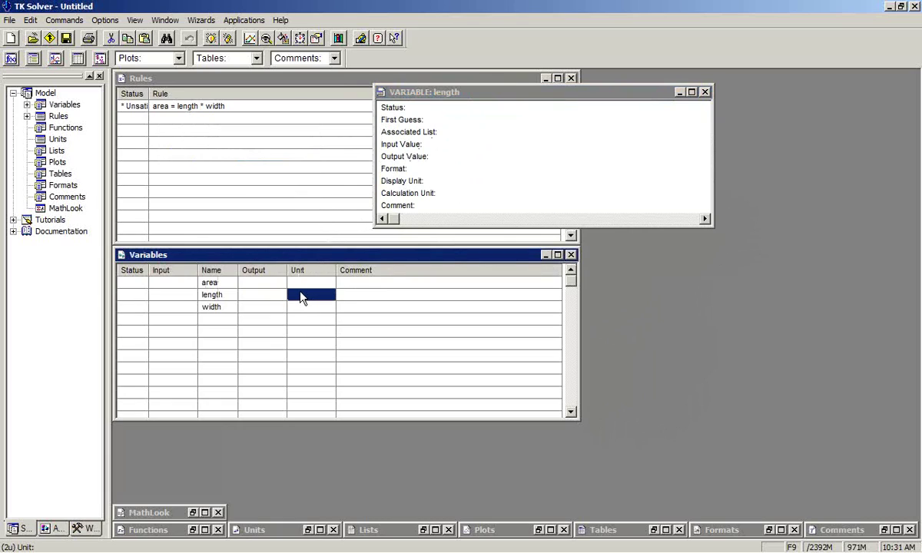
pyautogui.write('in')
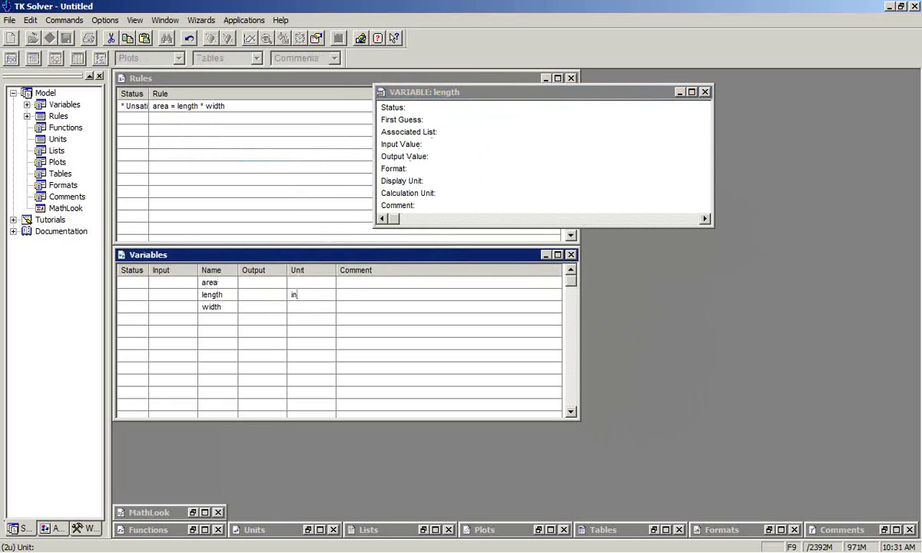
pyautogui.press('Return')
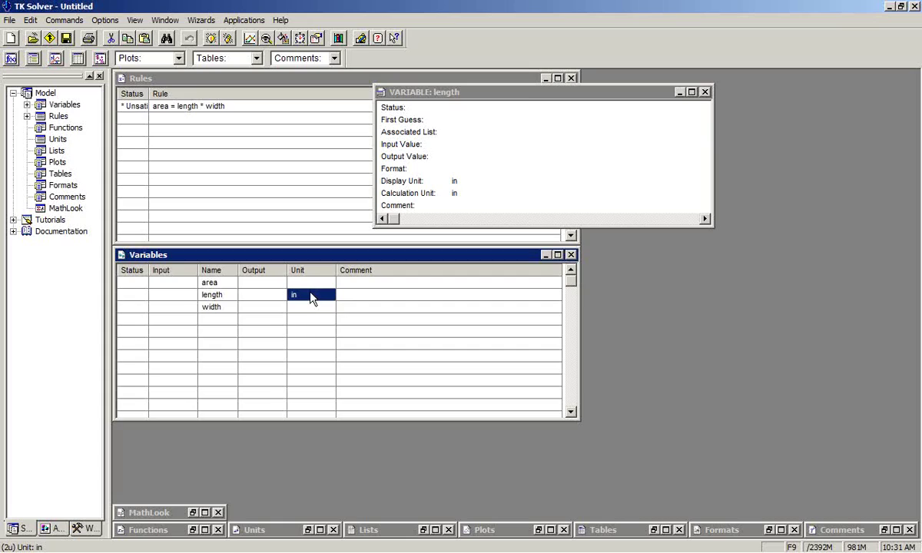
pyautogui.write('mm')
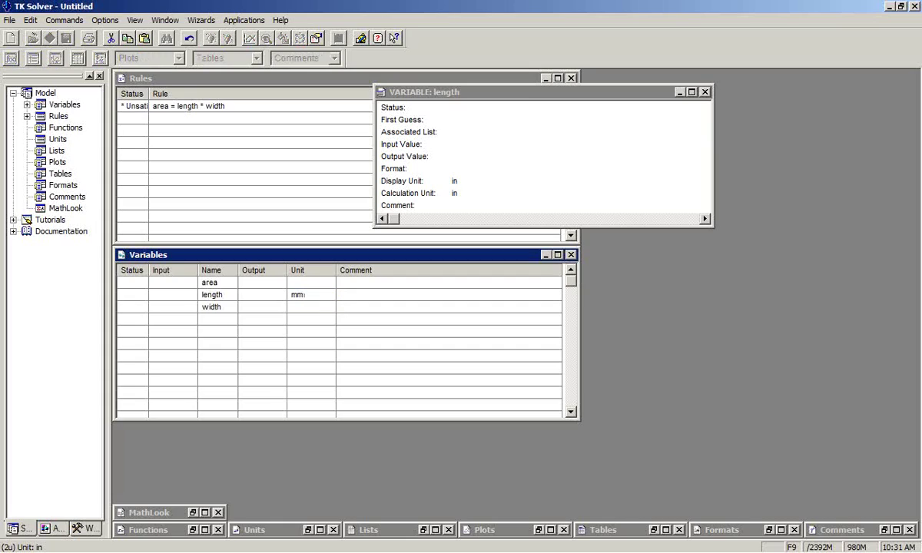
pyautogui.press('Return')
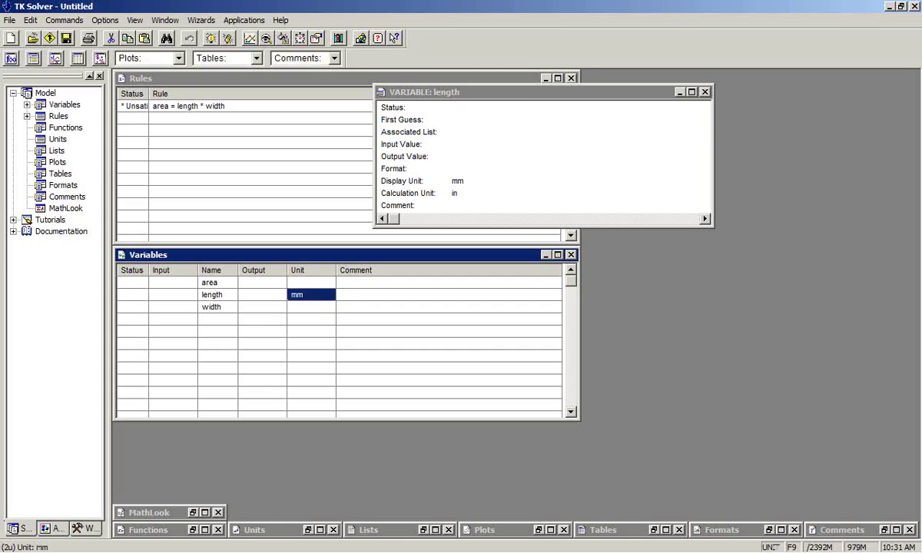
pyautogui.click(457, 181)
# - Open the Units sheet and add a conversion from in to mm with factor 25.4
pyautogui.doubleClick(53, 140)
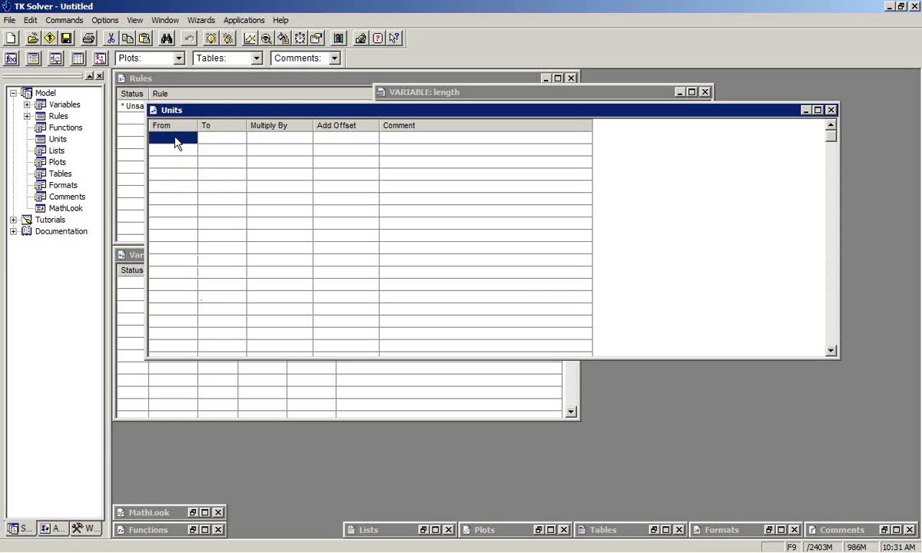
pyautogui.write('in')
pyautogui.press('Return')
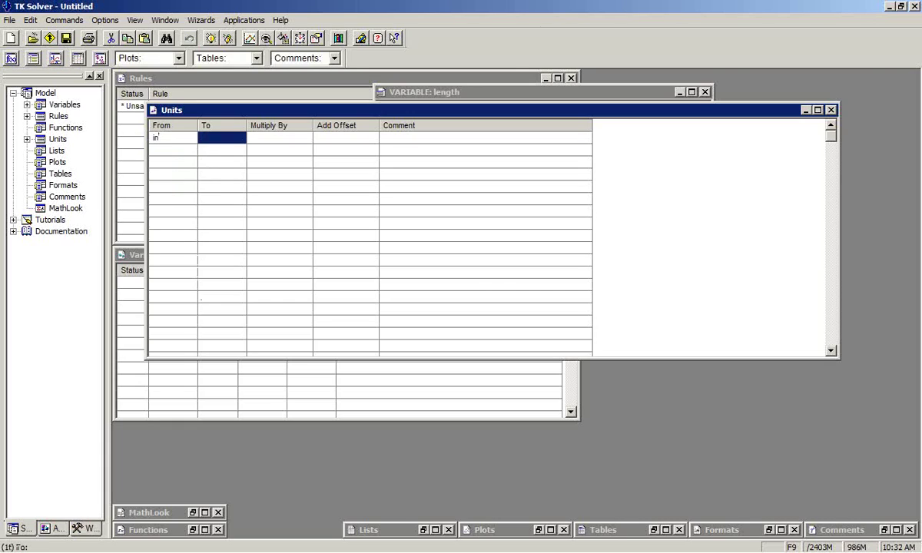
pyautogui.write('mm')
pyautogui.click(282, 140)
pyautogui.write('2')
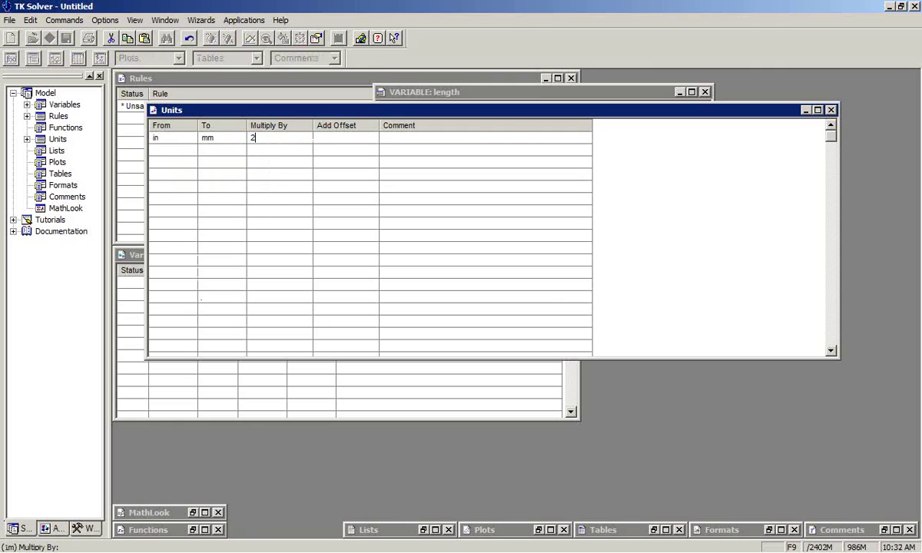
pyautogui.write('5.4')
pyautogui.press('Return')
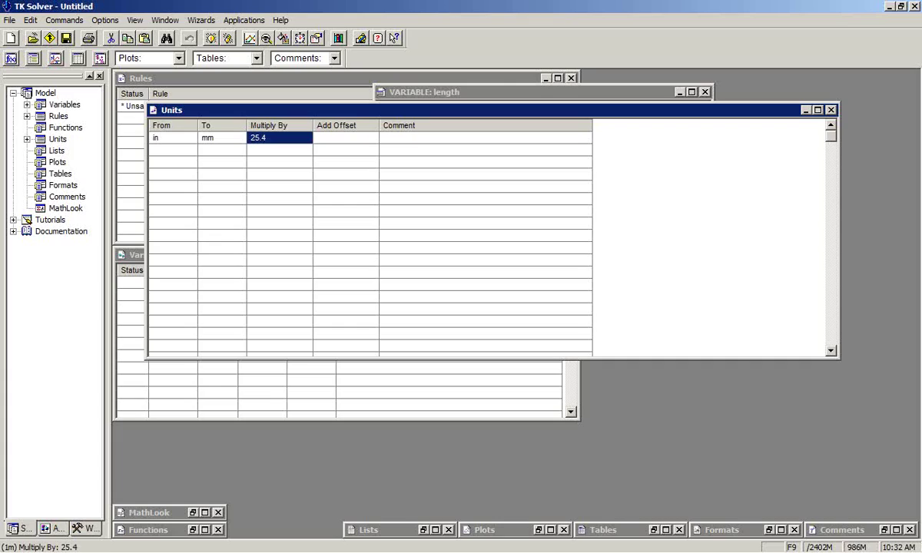
# - Add a second conversion row from ft to in with factor 12
pyautogui.click(169, 151)
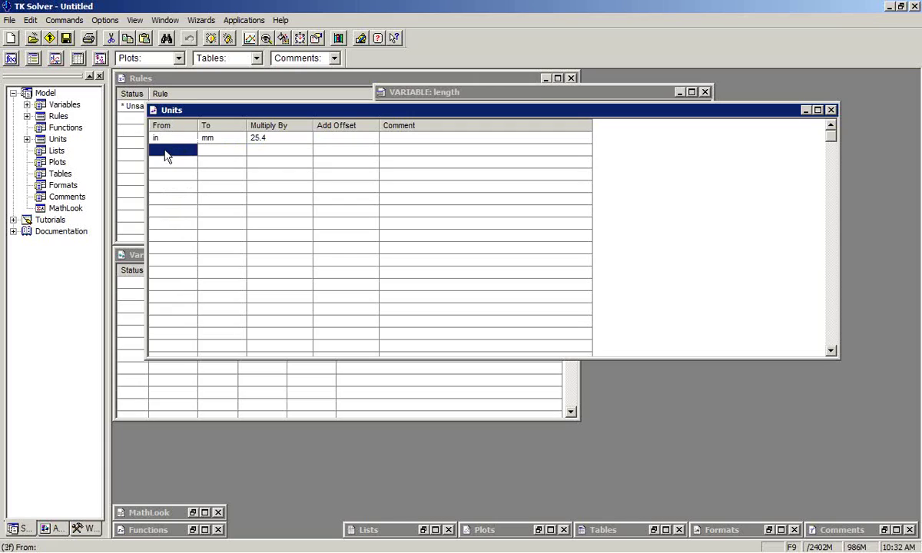
pyautogui.write('ft')
pyautogui.press('Tab')
pyautogui.write('in')
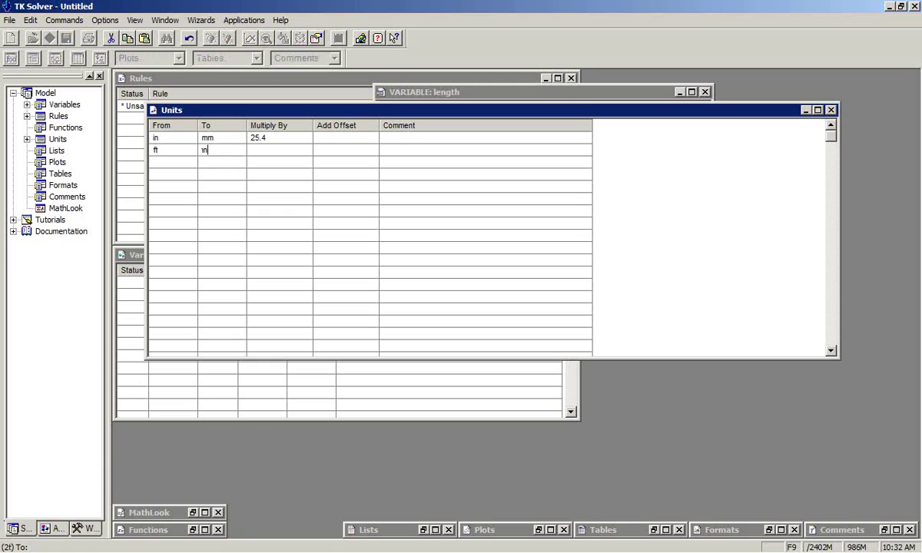
pyautogui.press('Return')
pyautogui.press('Tab')
pyautogui.write('12')
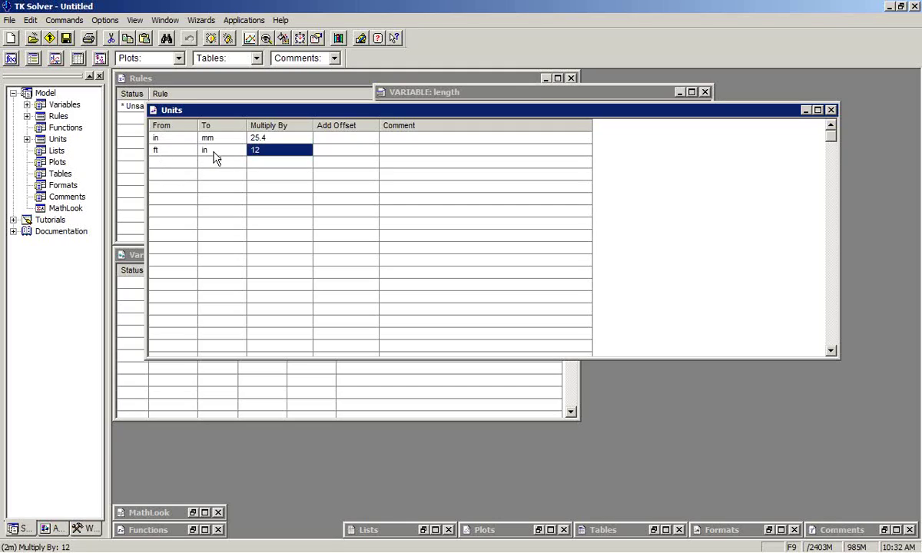
# - Enter ft to mm in the third Units row, giving a Multiply By factor of 304.8
pyautogui.click(162, 163)
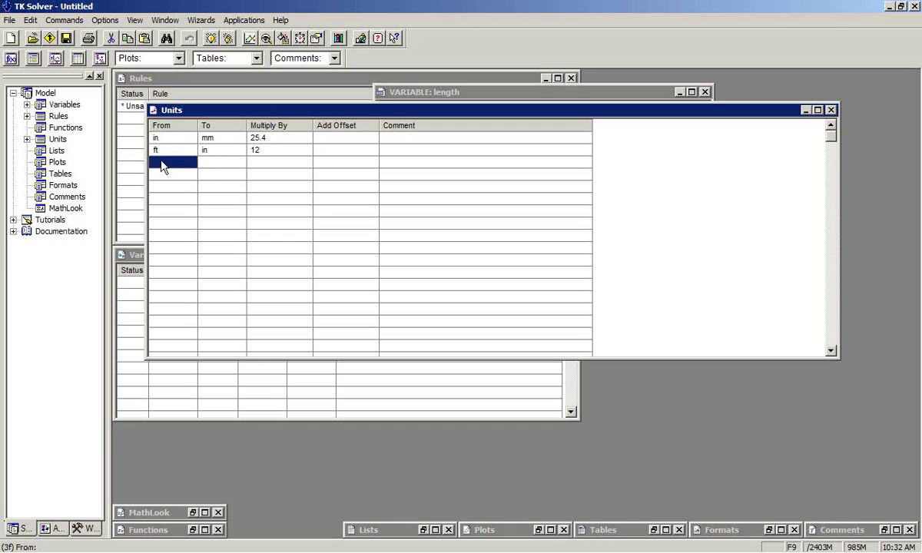
pyautogui.write('ft')
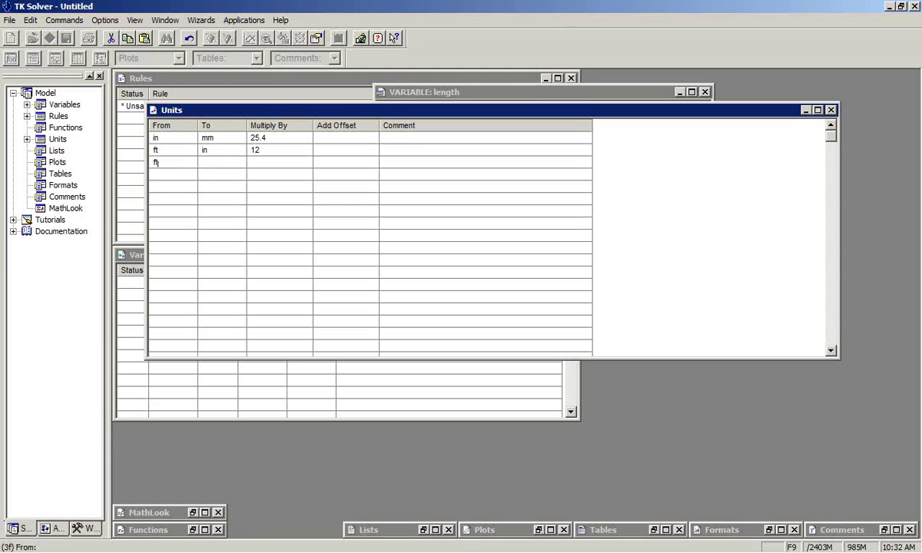
pyautogui.press('Tab')
pyautogui.write('mm')
pyautogui.press('Return')
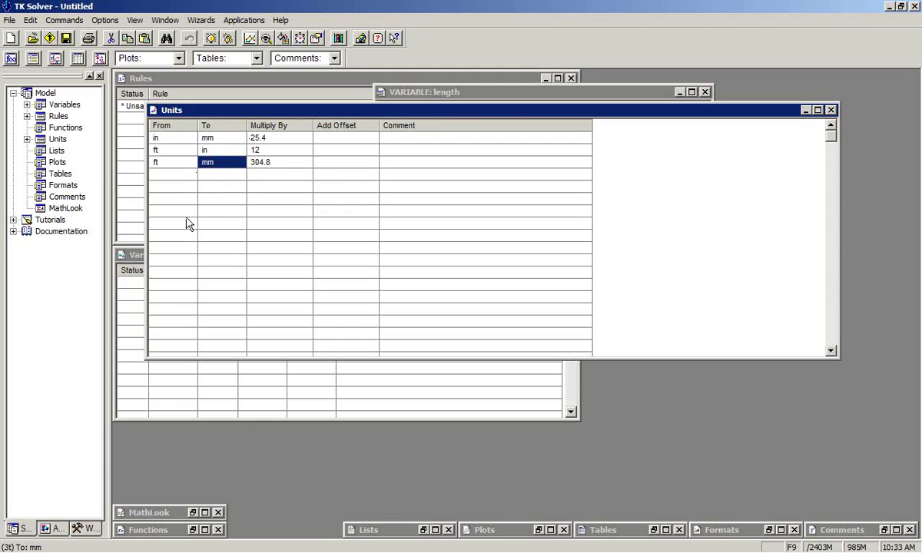
# - Merge the Aerospace Engineering unit sheet from Utilities > Units and Conversions into the model
pyautogui.click(238, 22)
pyautogui.click(262, 56)
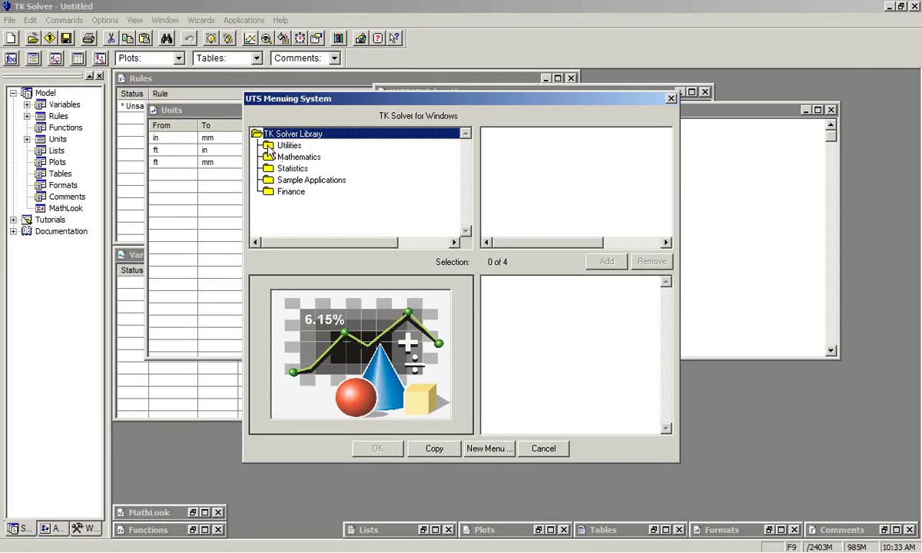
pyautogui.doubleClick(269, 146)
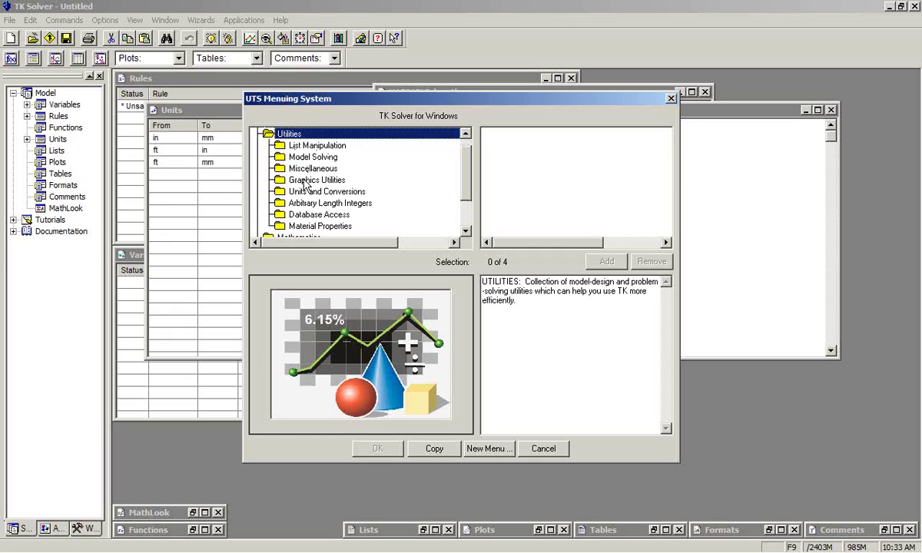
pyautogui.doubleClick(279, 191)
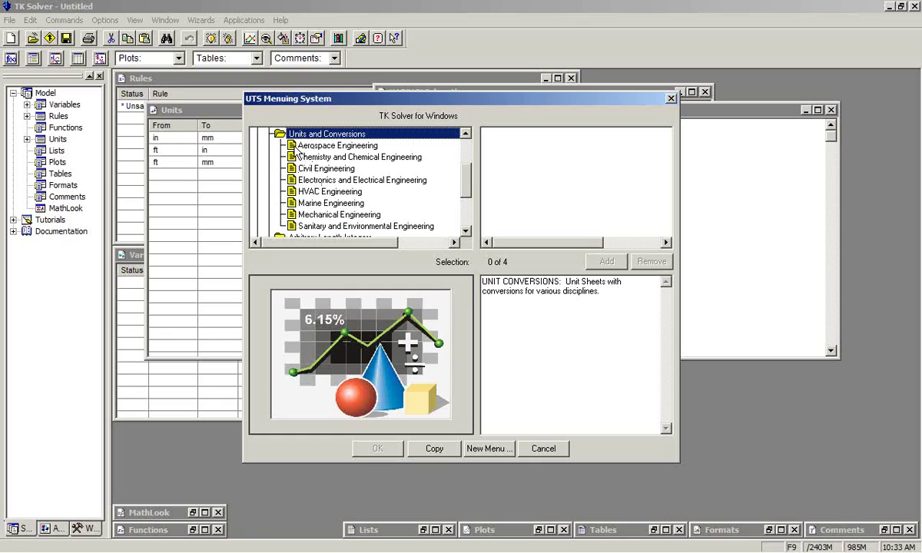
pyautogui.click(293, 146)
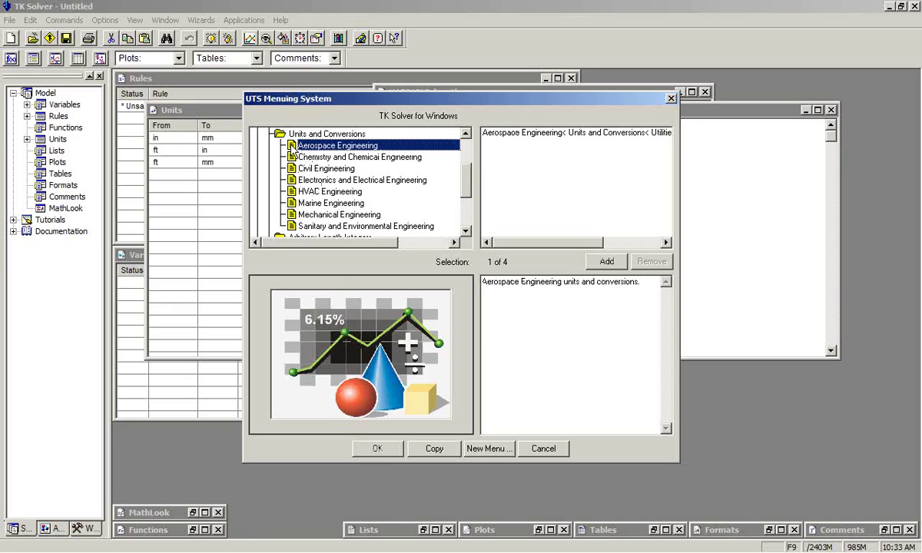
pyautogui.click(377, 449)
pyautogui.click(201, 229)
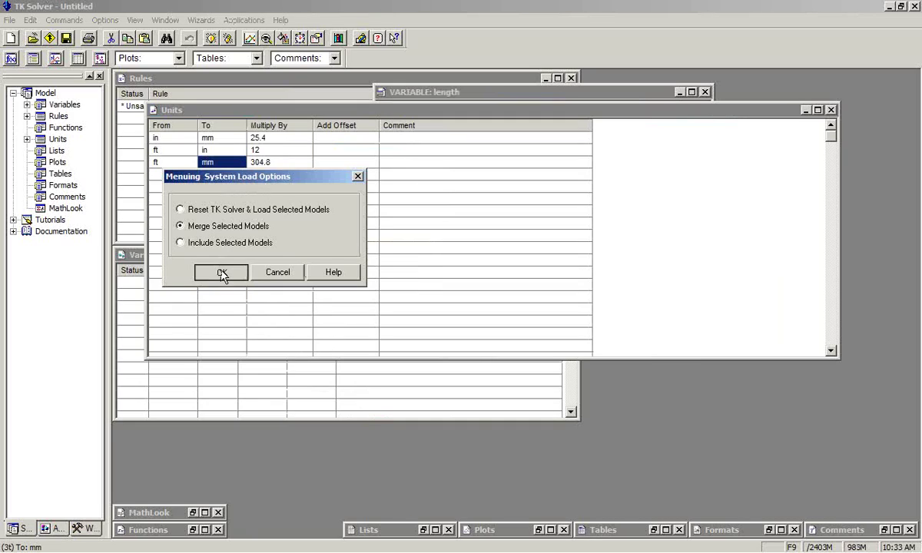
pyautogui.click(221, 271)
# - Scroll through the merged conversions and select the empty row after the last one
pyautogui.click(182, 176)
pyautogui.scroll(-12, 192, 188)
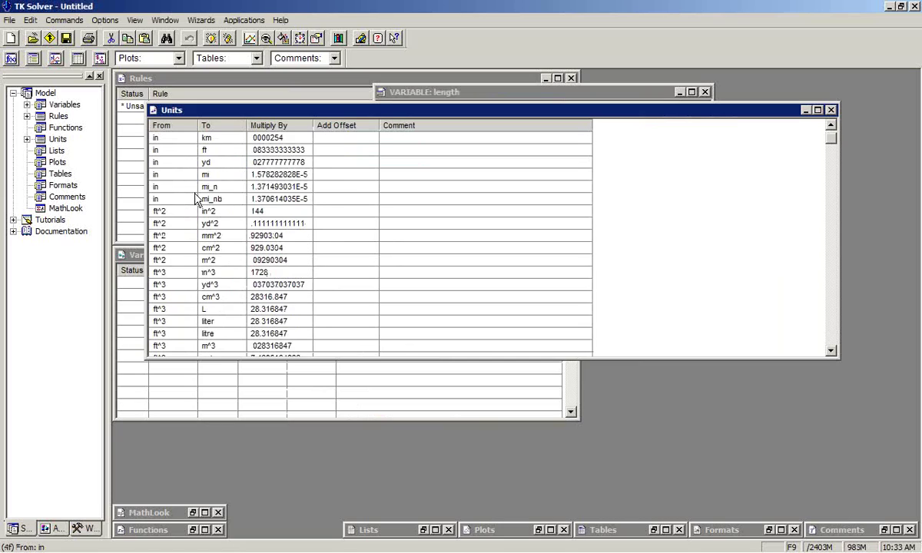
pyautogui.scroll(-2, 201, 201)
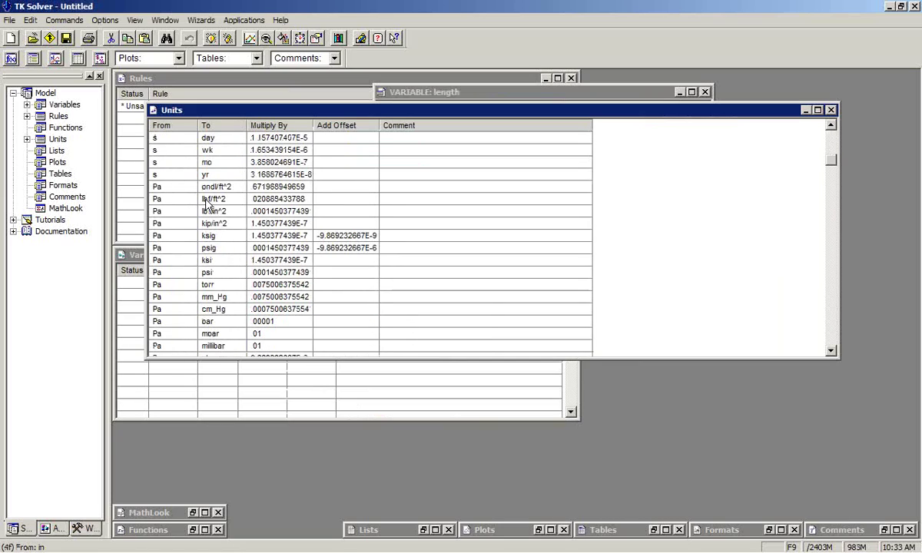
pyautogui.scroll(15, 199, 204)
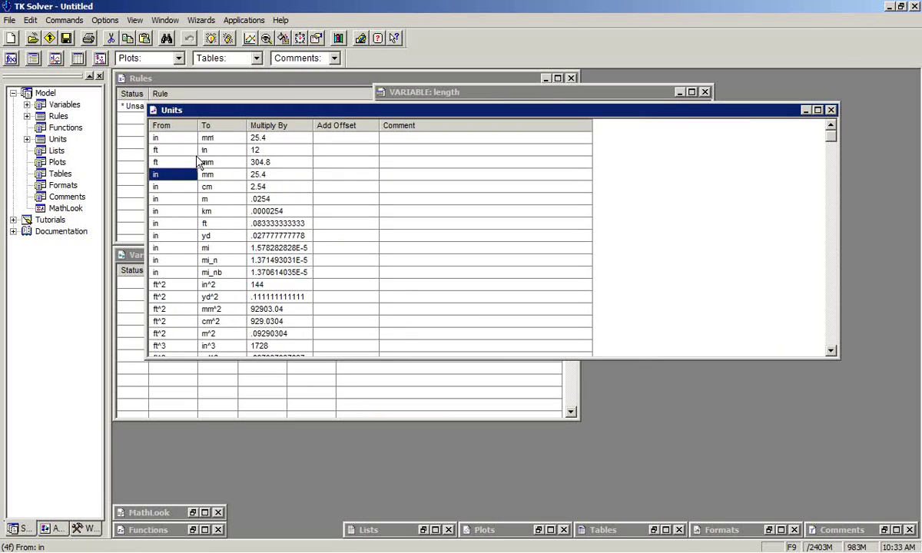
pyautogui.hotkey('ctrl', 'End')
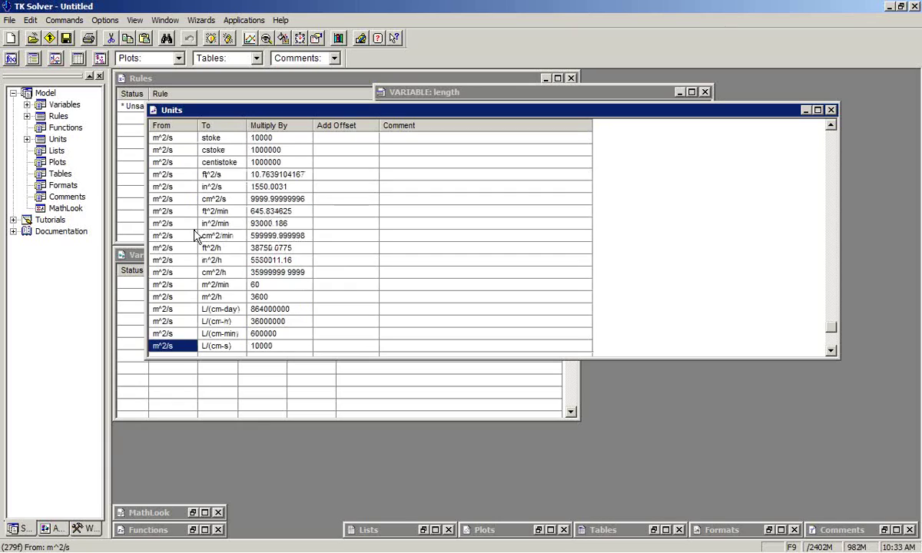
pyautogui.scroll(-3, 191, 231)
pyautogui.scroll(-3, 191, 235)
pyautogui.click(169, 223)
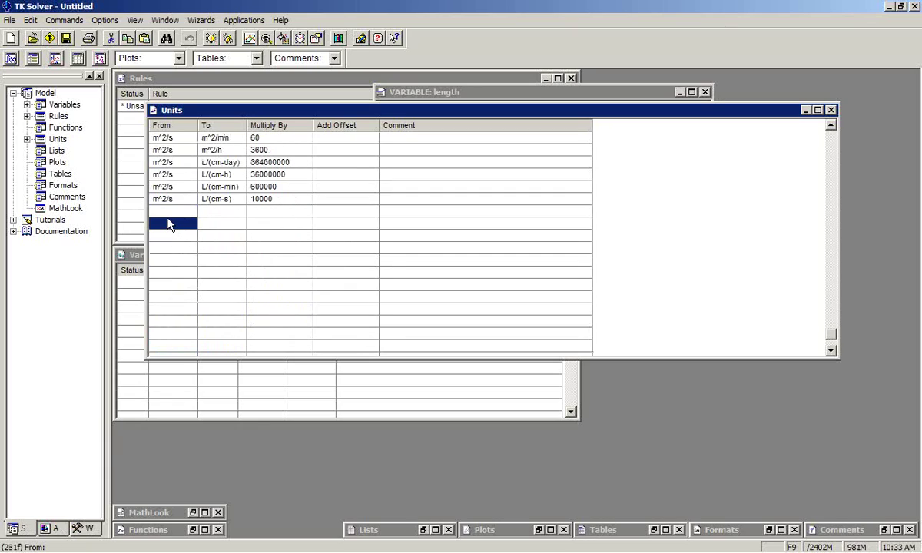
# - Export all Area unit conversions to the model with the Units Import wizard
pyautogui.click(202, 21)
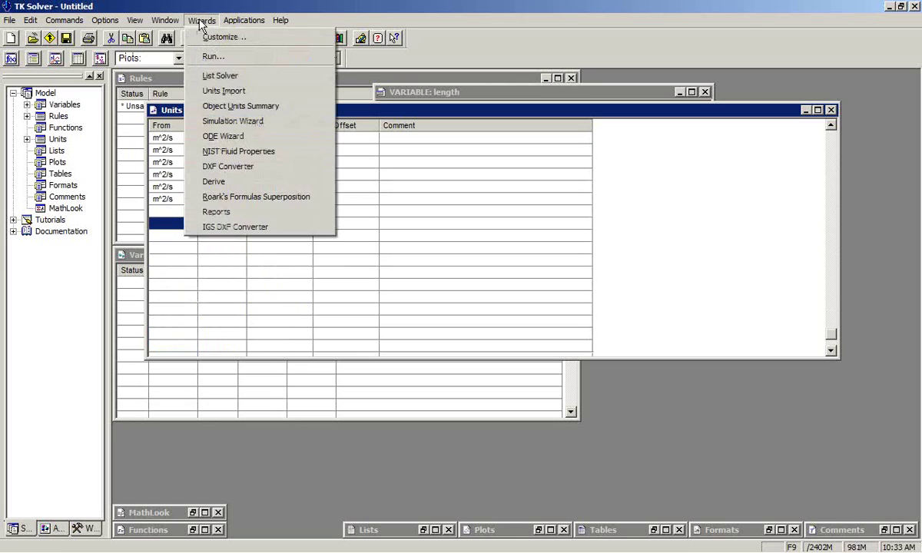
pyautogui.click(214, 92)
pyautogui.moveTo(384, 173); pyautogui.dragTo(311, 126)
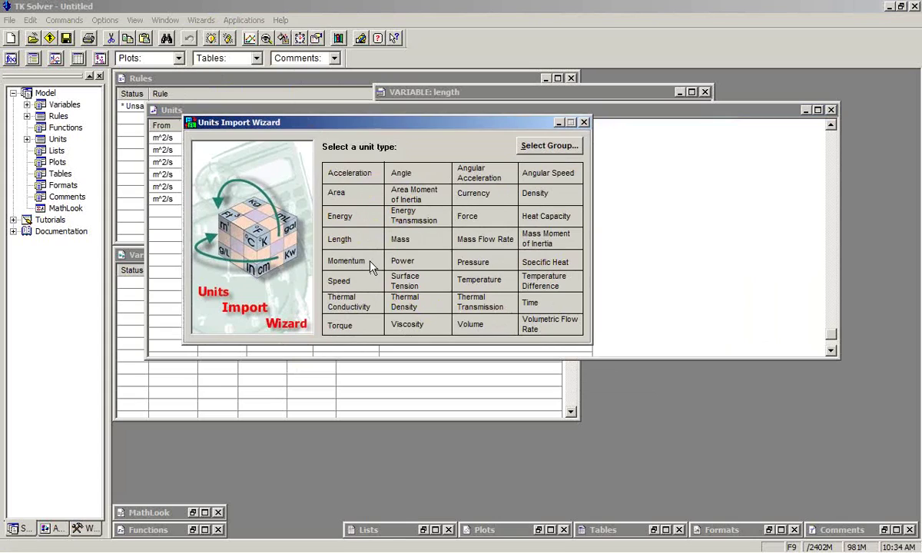
pyautogui.click(338, 194)
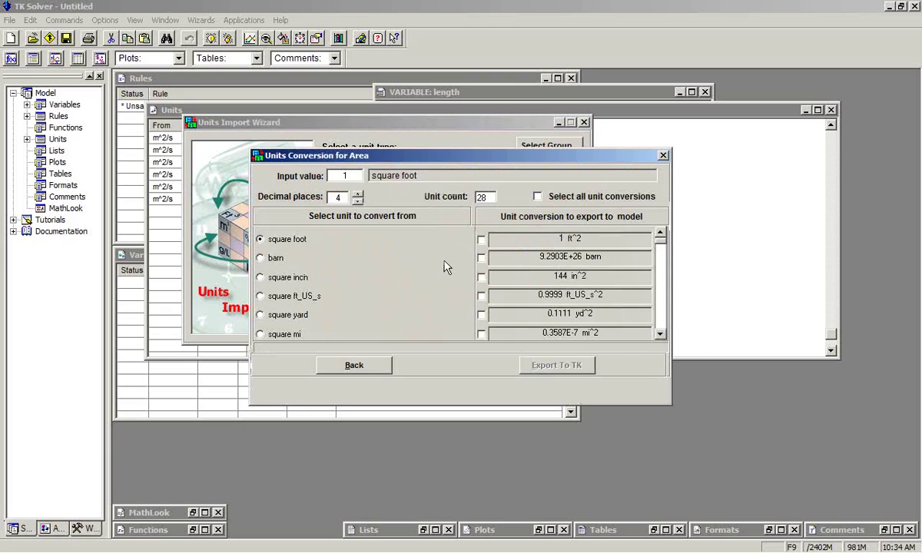
pyautogui.click(539, 197)
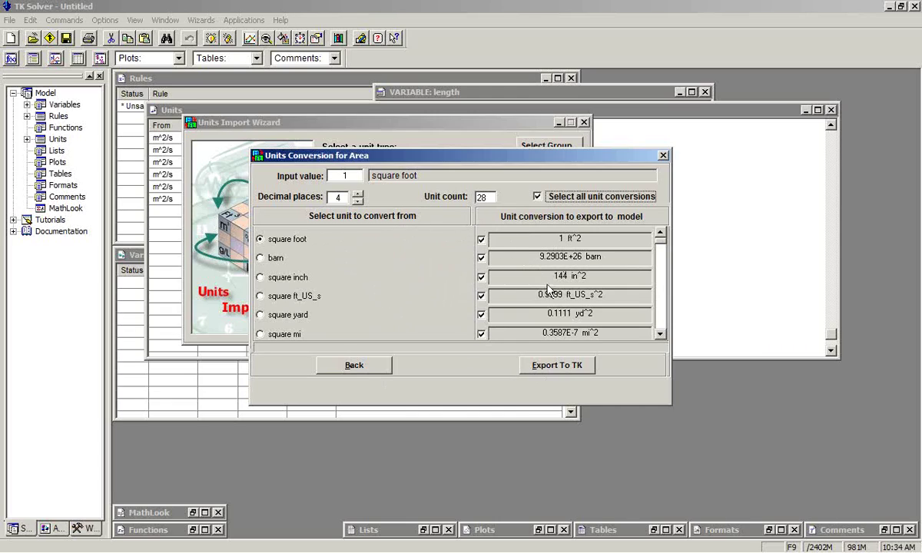
pyautogui.click(547, 367)
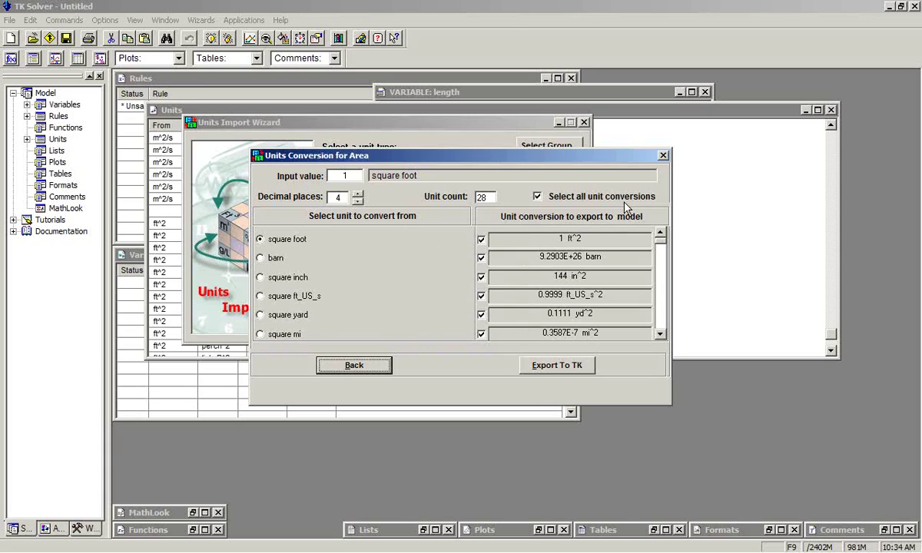
pyautogui.click(663, 155)
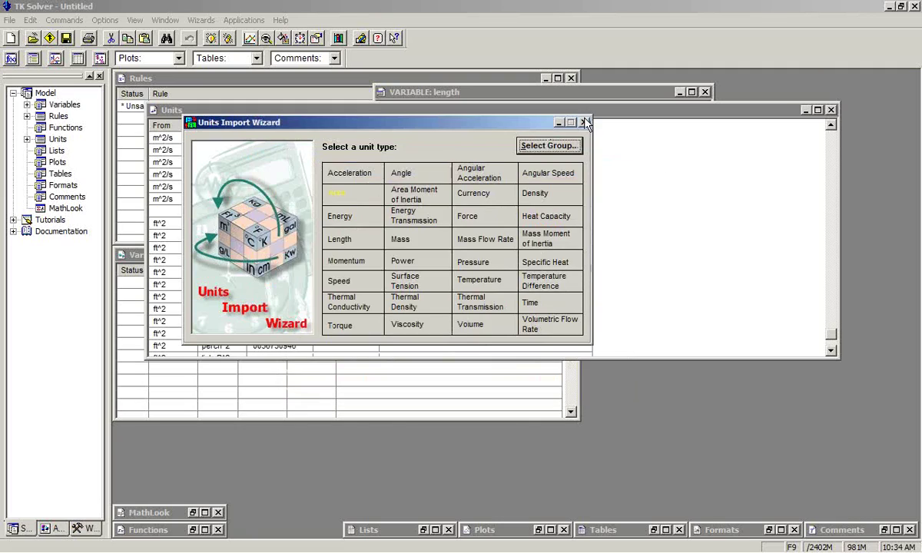
pyautogui.click(584, 123)
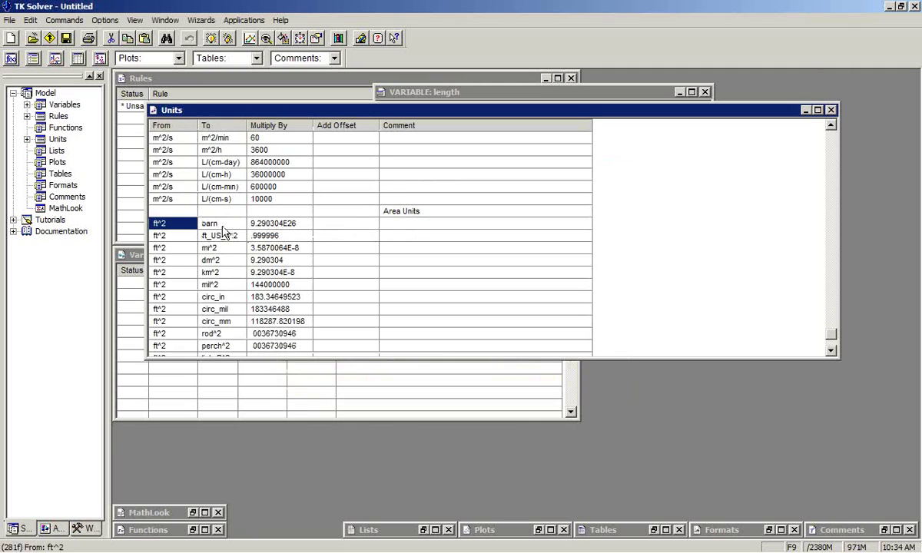
# - Review the imported ft^2 area conversion rows in the Units table
pyautogui.click(179, 236)
pyautogui.scroll(-6, 183, 250)
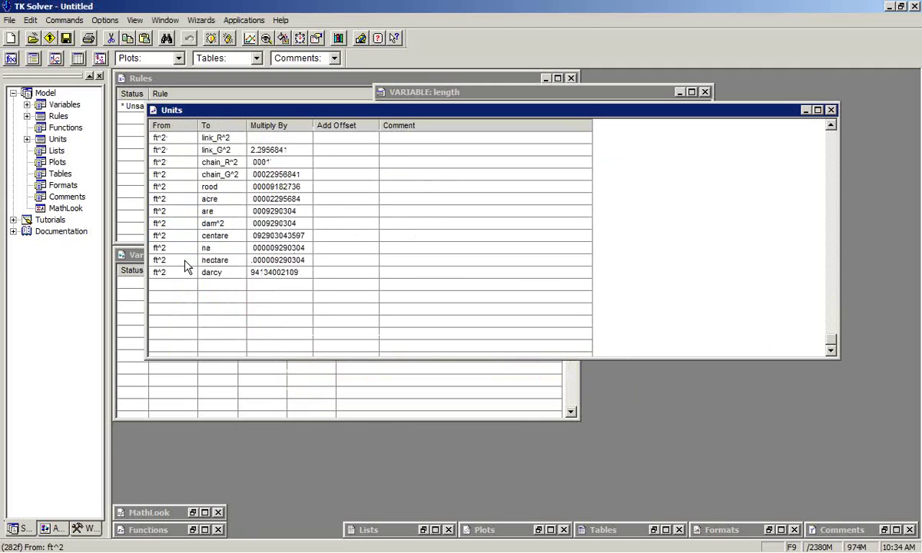
pyautogui.scroll(4, 186, 266)
pyautogui.scroll(2, 185, 265)
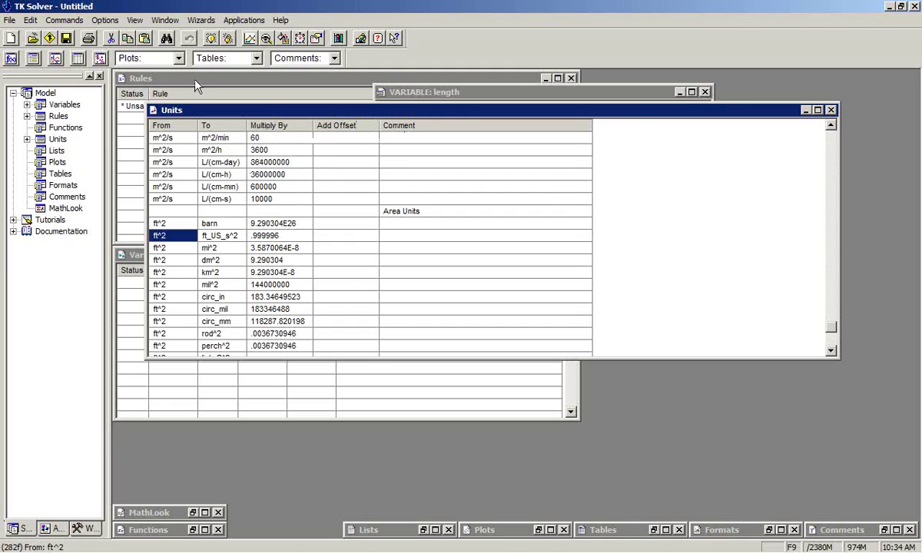
# - Cancel saving the Units window to file and minimize the Units table
pyautogui.click(10, 20)
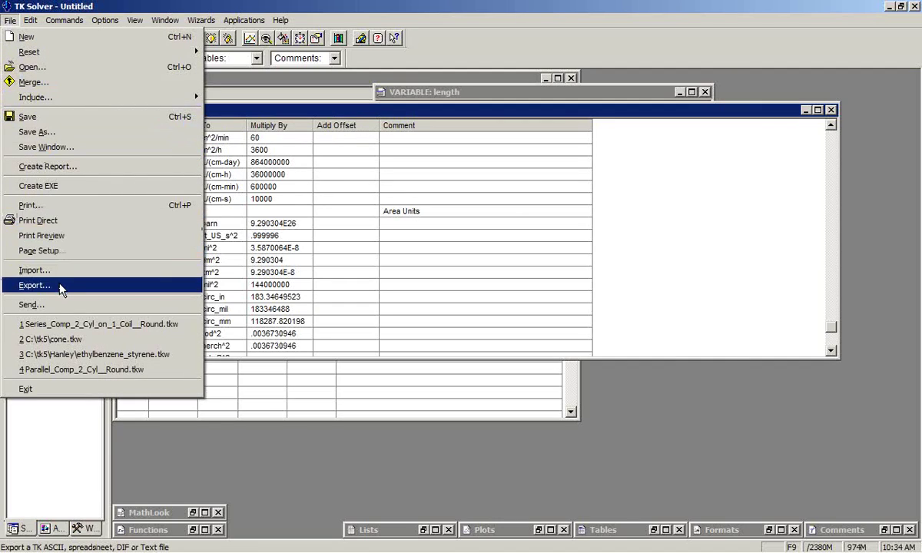
pyautogui.click(55, 149)
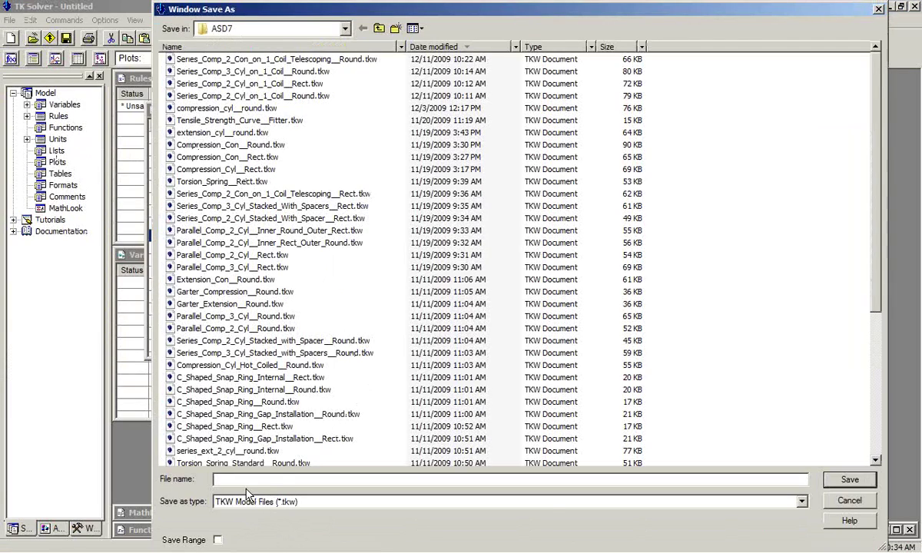
pyautogui.click(848, 500)
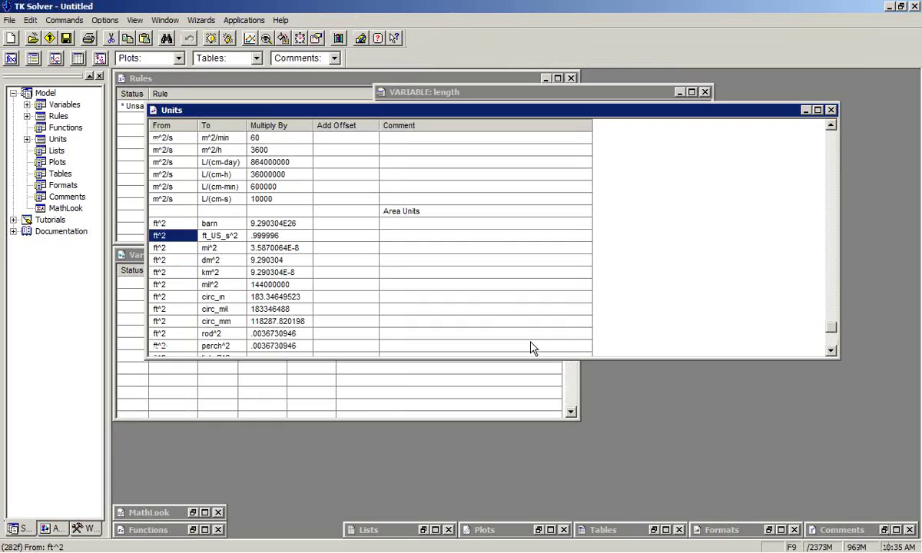
pyautogui.click(831, 111)
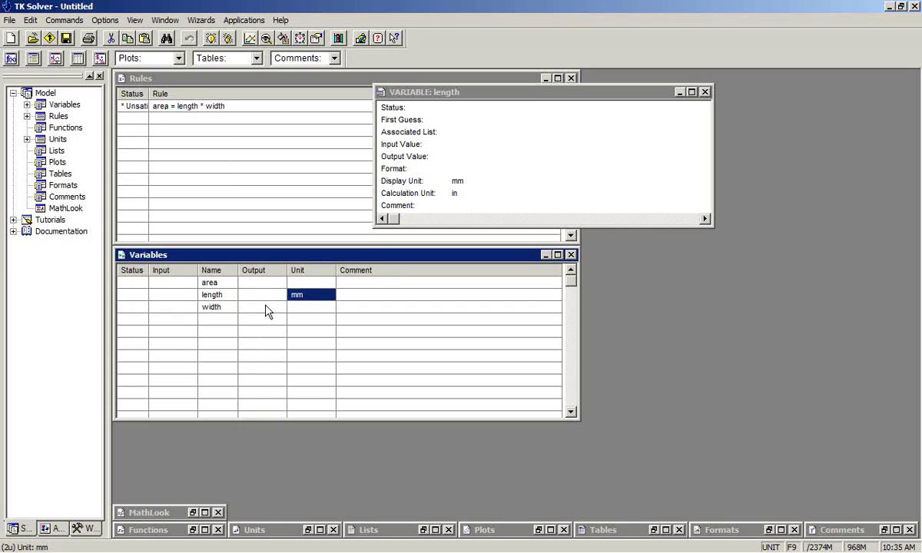
pyautogui.click(304, 310)
pyautogui.write('in')
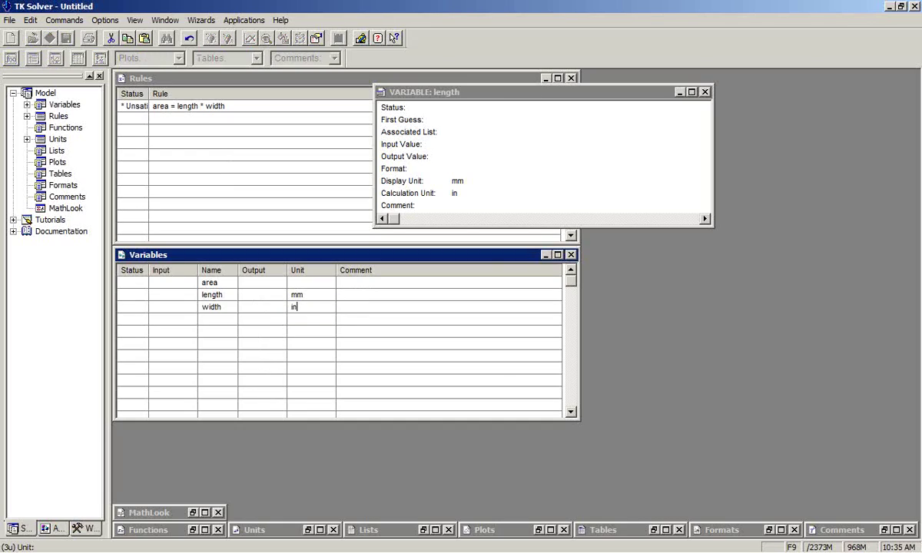
pyautogui.press('Return')
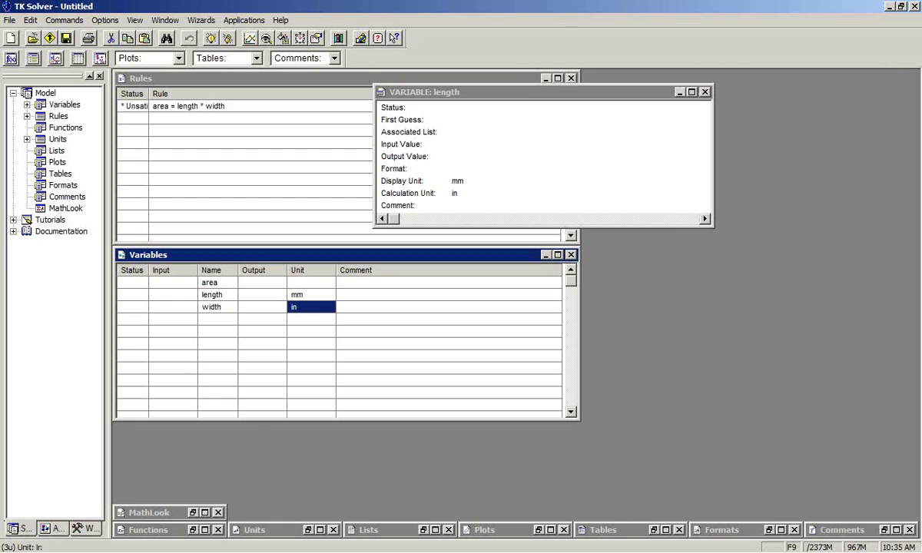
pyautogui.click(301, 284)
pyautogui.write('in^2')
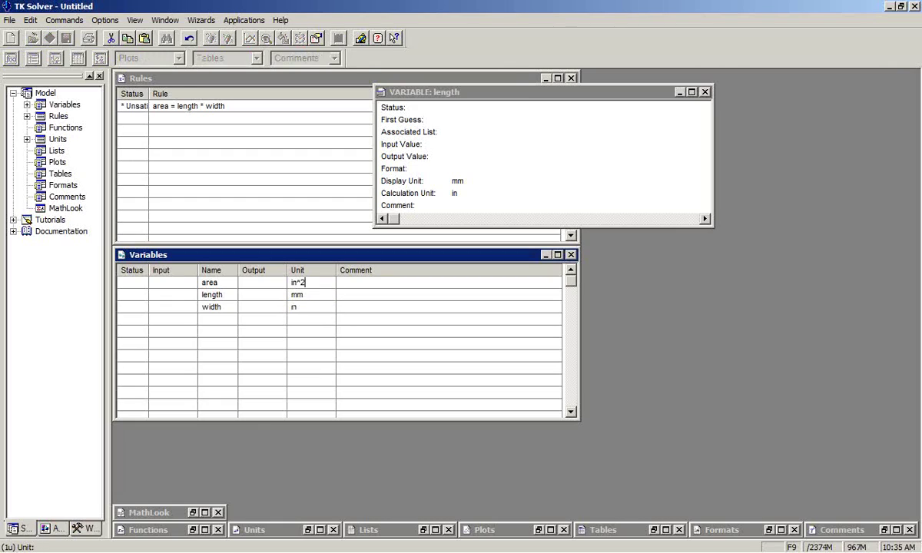
pyautogui.press('Return')
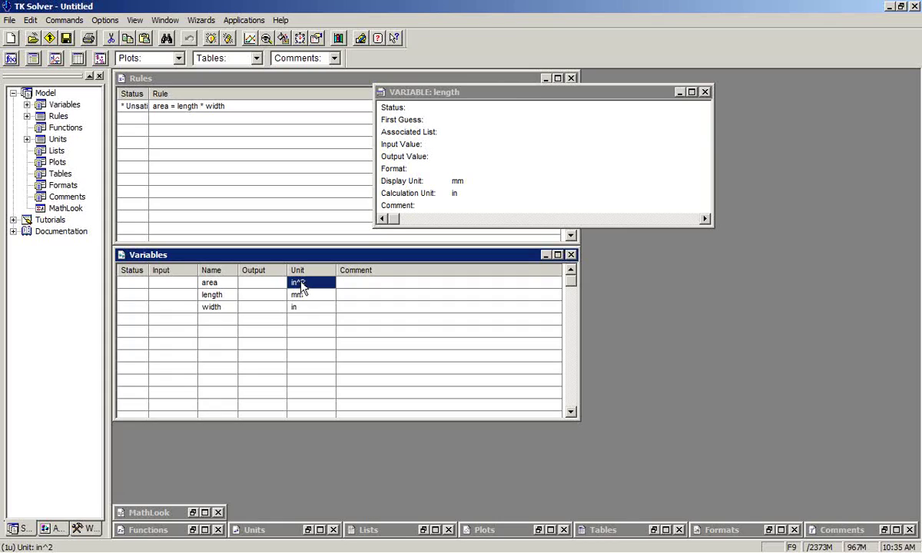
pyautogui.doubleClick(49, 140)
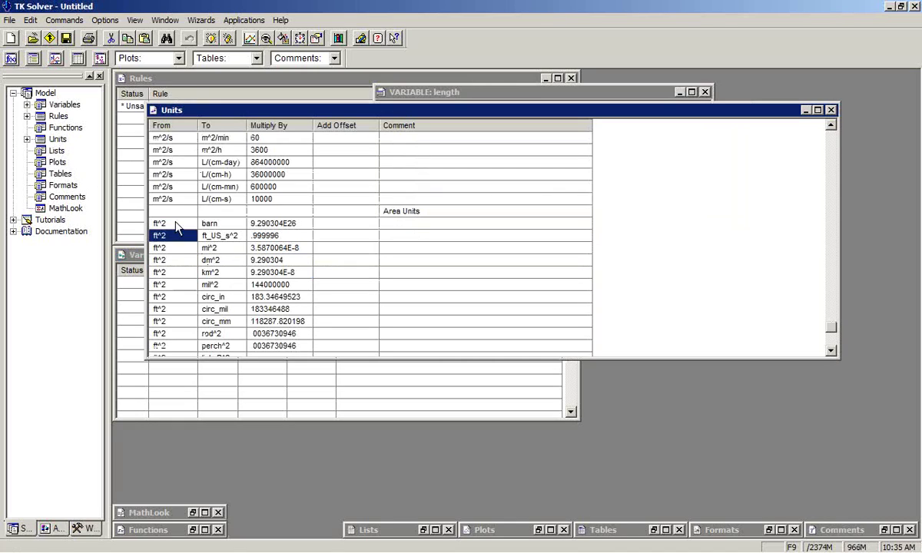
pyautogui.click(188, 285)
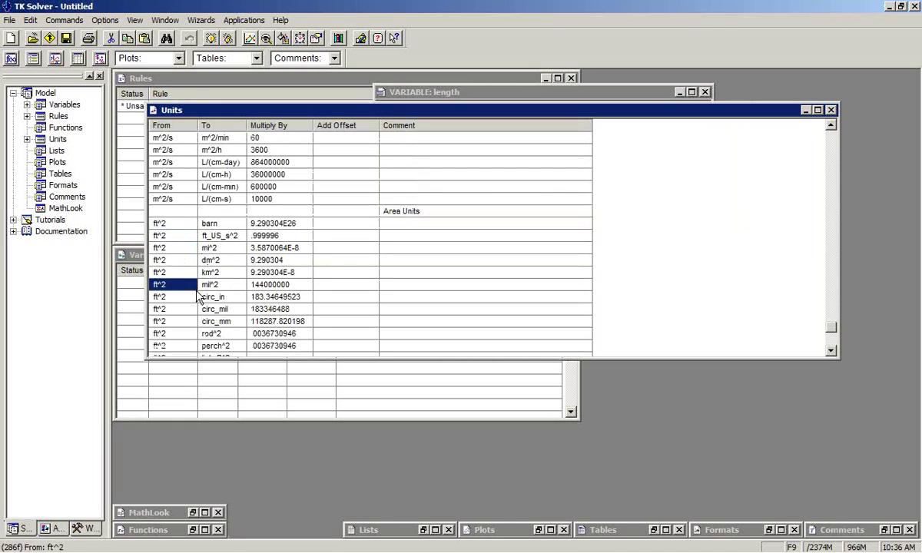
pyautogui.click(209, 321)
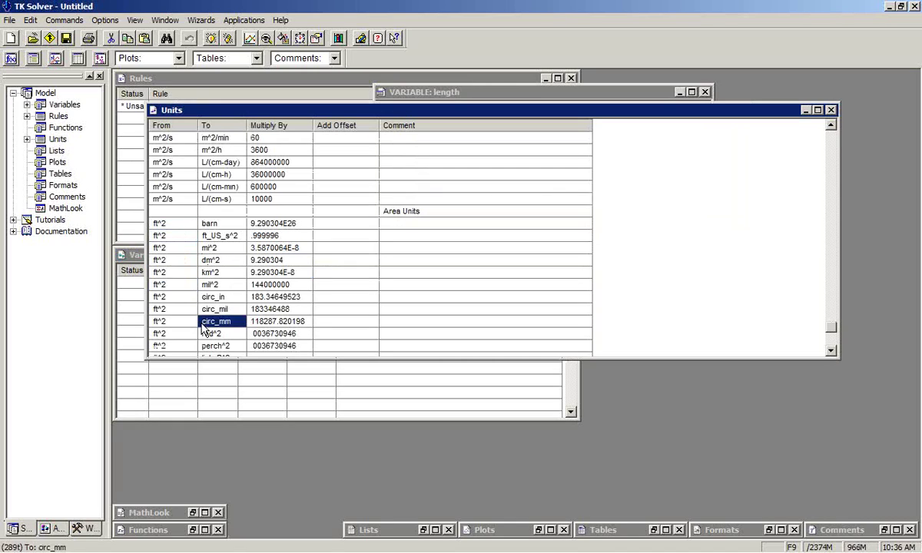
pyautogui.click(833, 110)
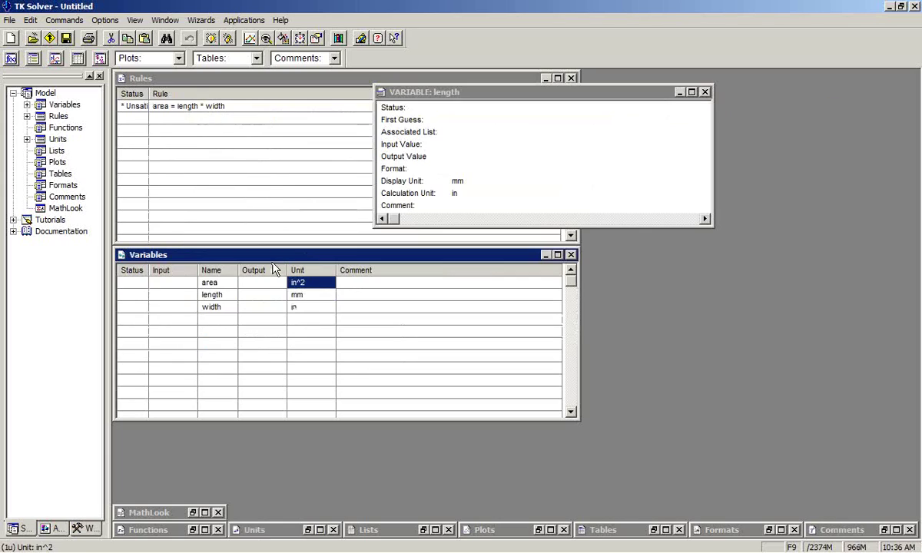
# - Solve with length 10 mm and width 1 in, giving area .393700787 in^2
pyautogui.click(183, 299)
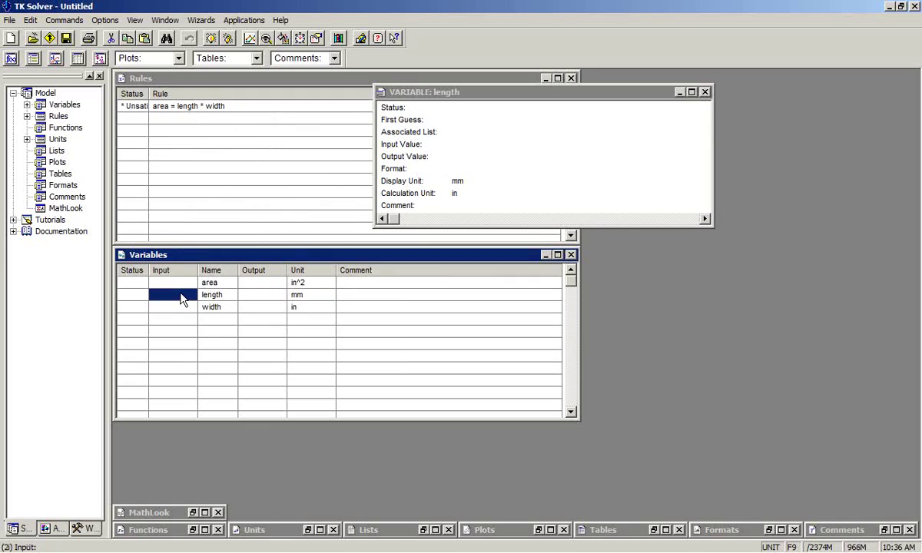
pyautogui.press('F2')
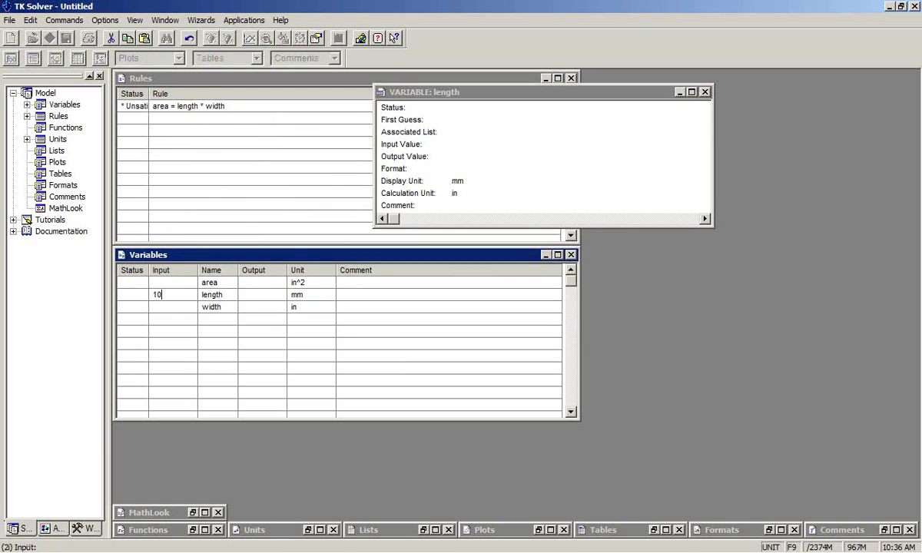
pyautogui.press('Return')
pyautogui.write('1')
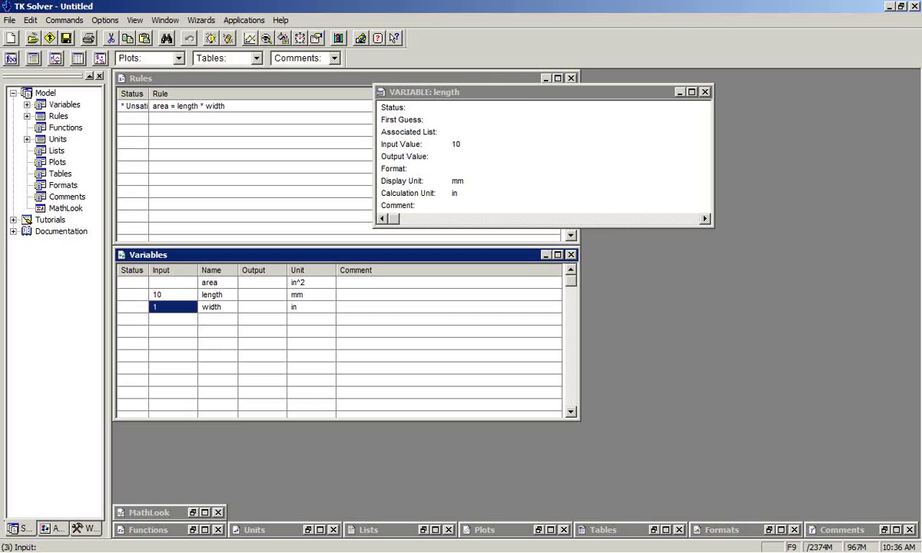
pyautogui.click(211, 39)
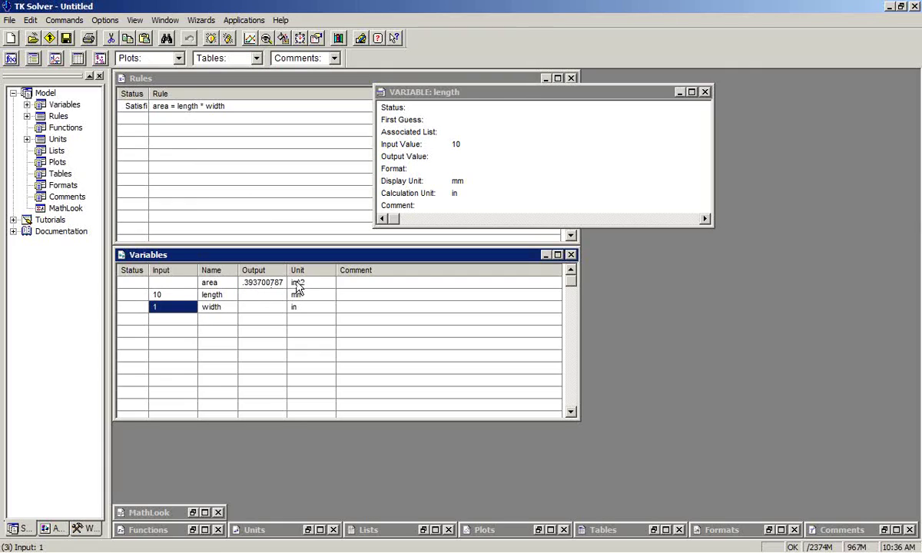
# - Change width's unit to ft so its input reads .083333333
pyautogui.click(303, 310)
pyautogui.write('ft')
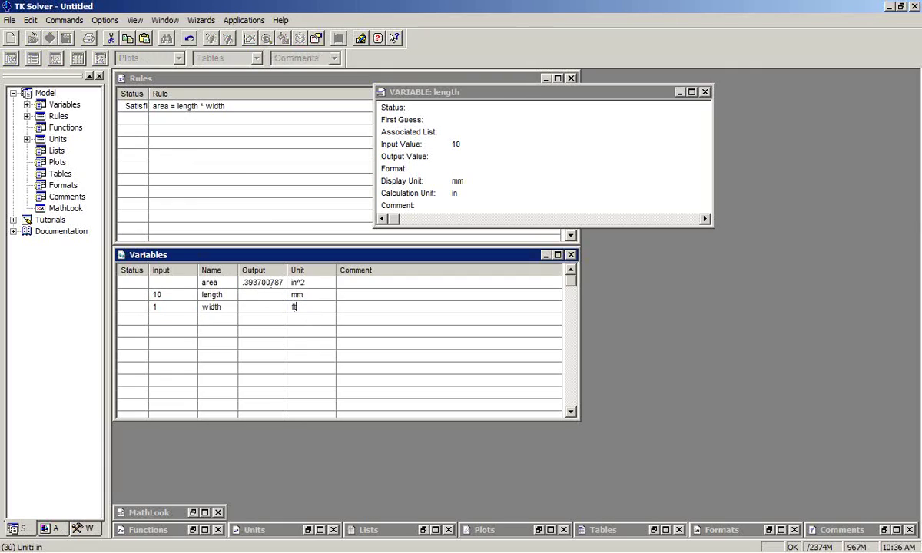
pyautogui.press('Return')
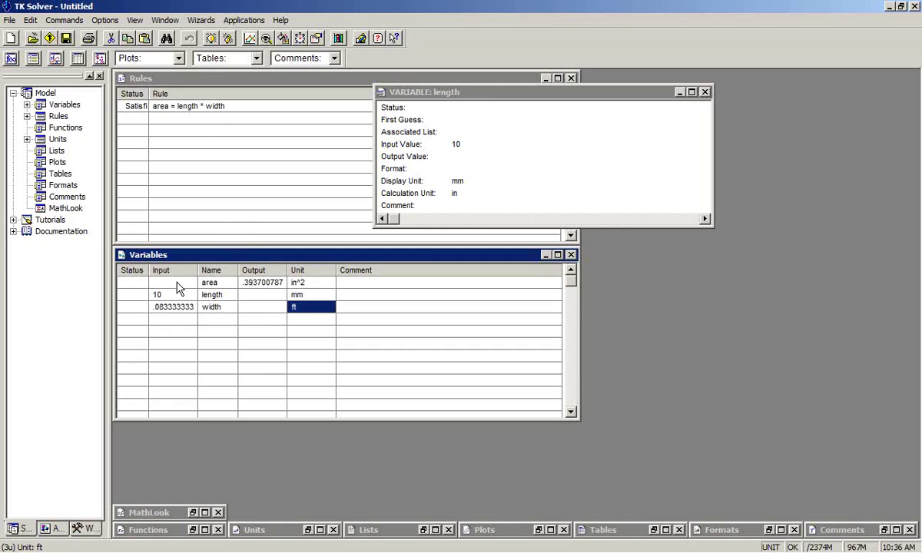
# - Solve backward from area .25 in^2 to get length 6.35 mm, and set width's status to L
pyautogui.click(706, 92)
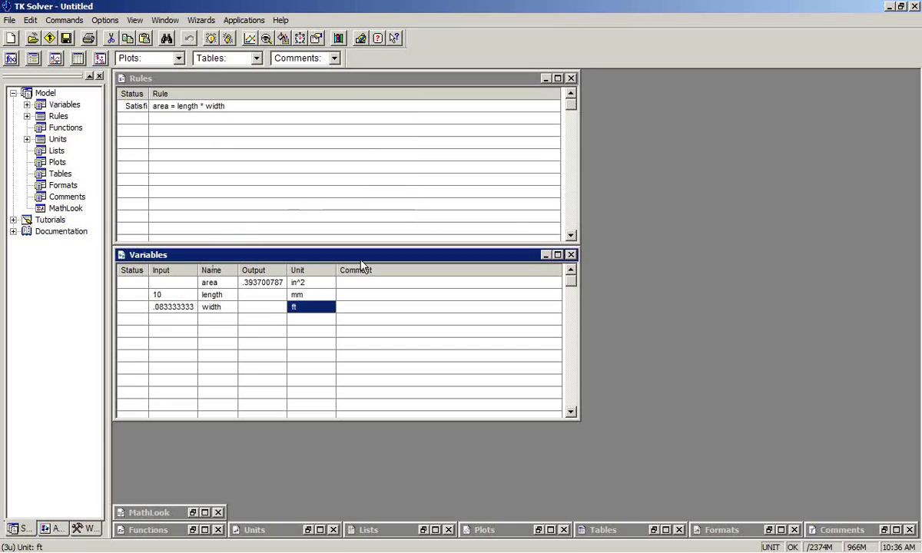
pyautogui.click(185, 285)
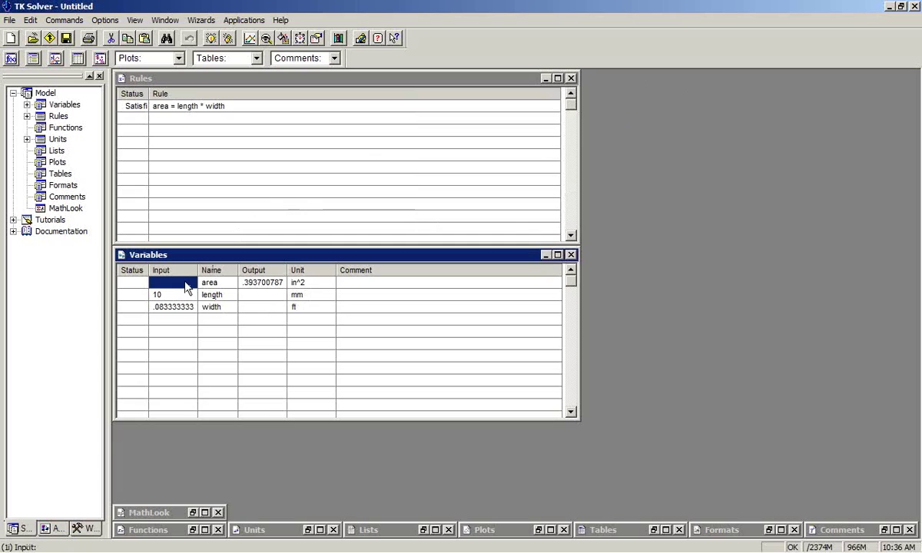
pyautogui.write('.25')
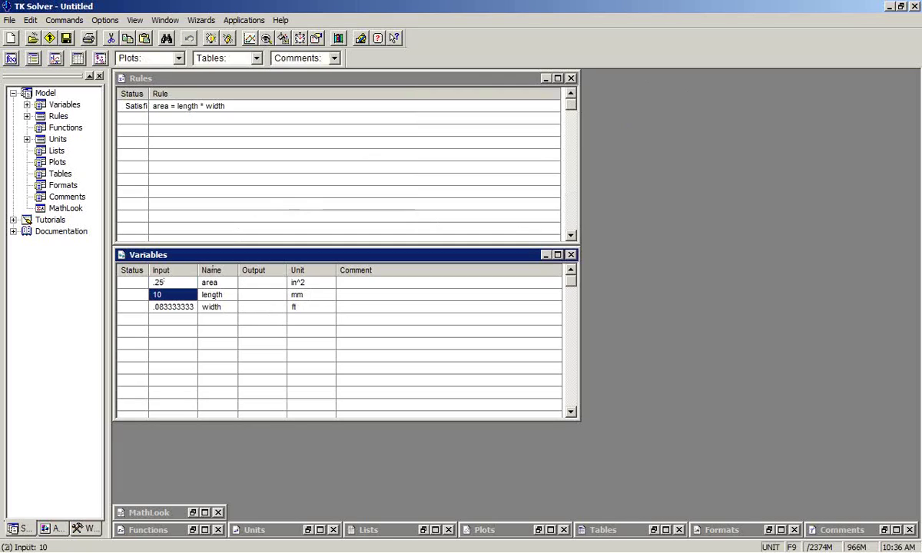
pyautogui.press('Delete')
pyautogui.click(210, 38)
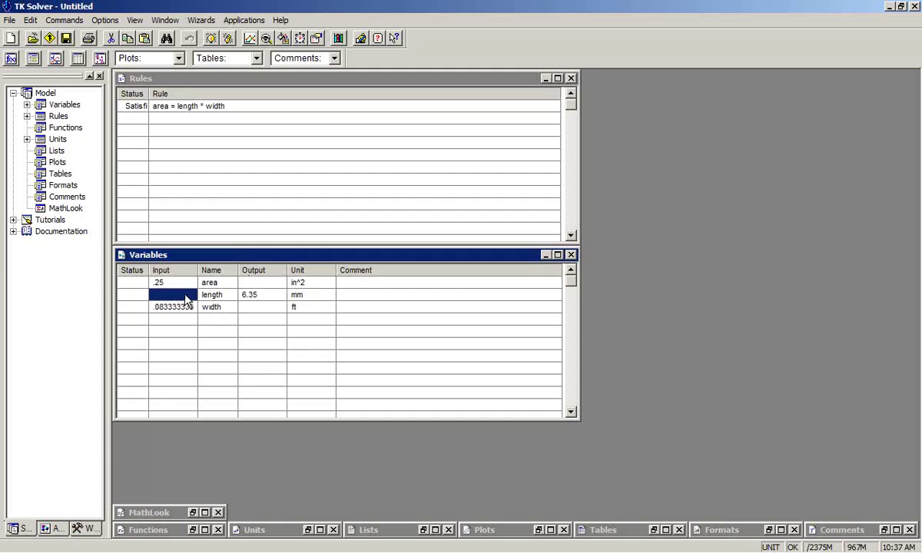
pyautogui.click(133, 311)
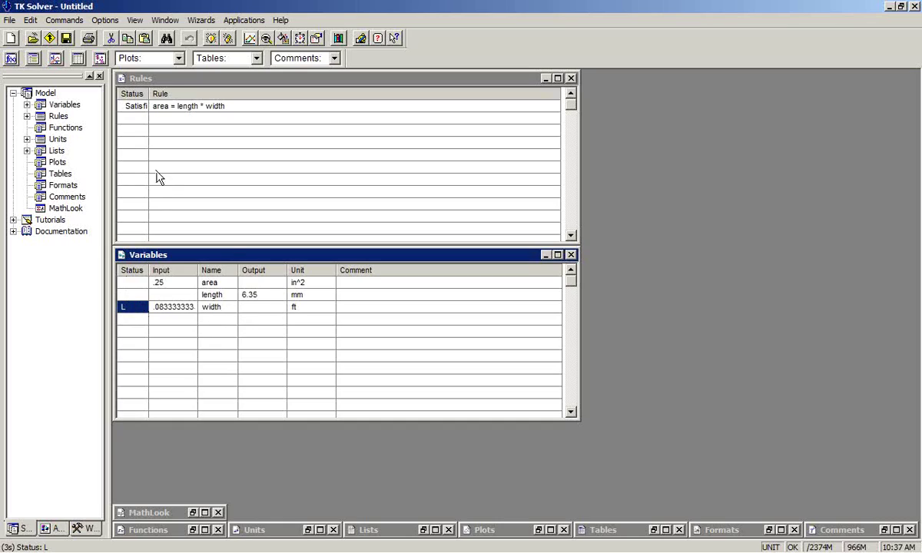
# - Open the width list from the Model tree and enter .02 as its first value
pyautogui.click(27, 151)
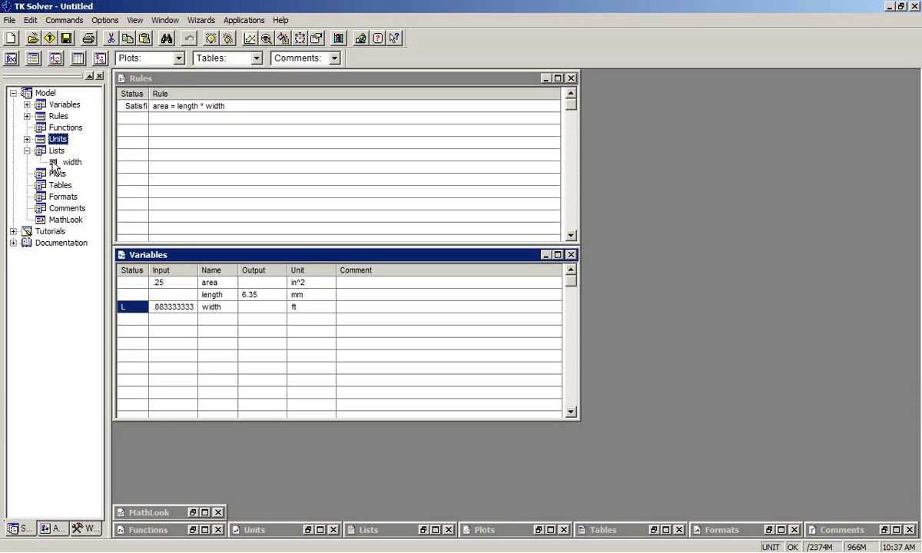
pyautogui.doubleClick(56, 164)
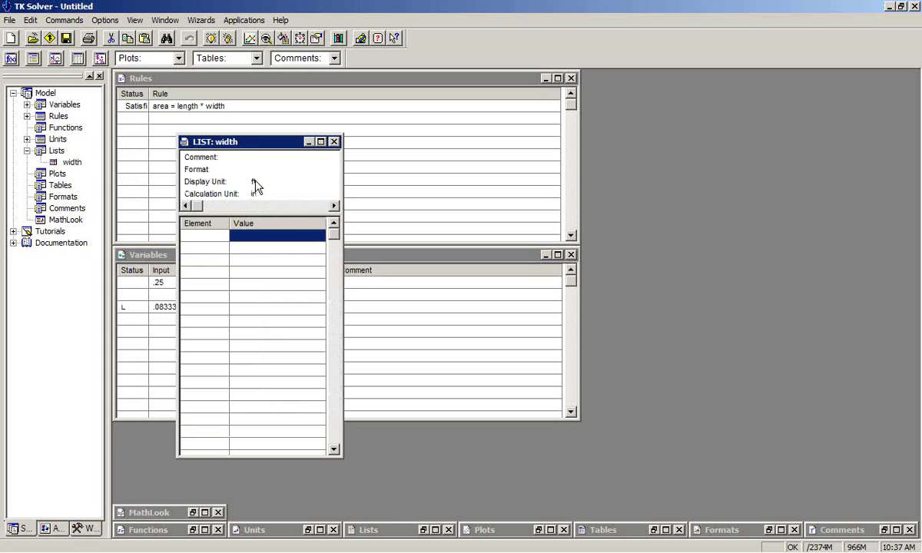
pyautogui.moveTo(238, 141); pyautogui.dragTo(566, 139)
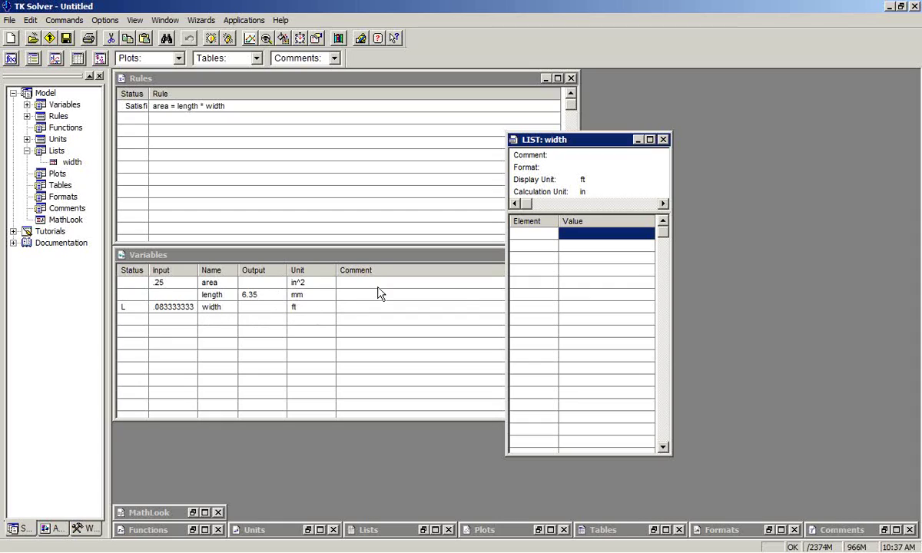
pyautogui.click(589, 234)
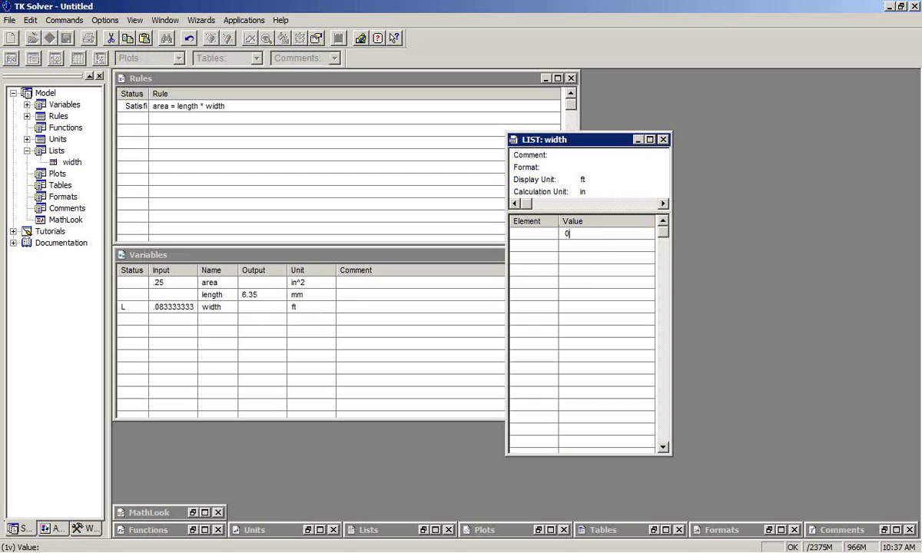
pyautogui.press('Return')
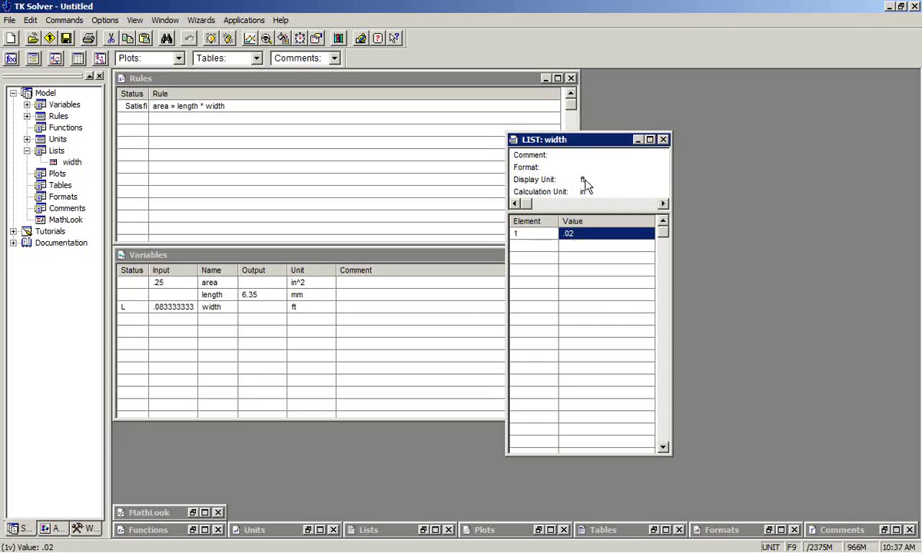
# - Set the width list's display unit to mm, showing 6.096
pyautogui.click(604, 180)
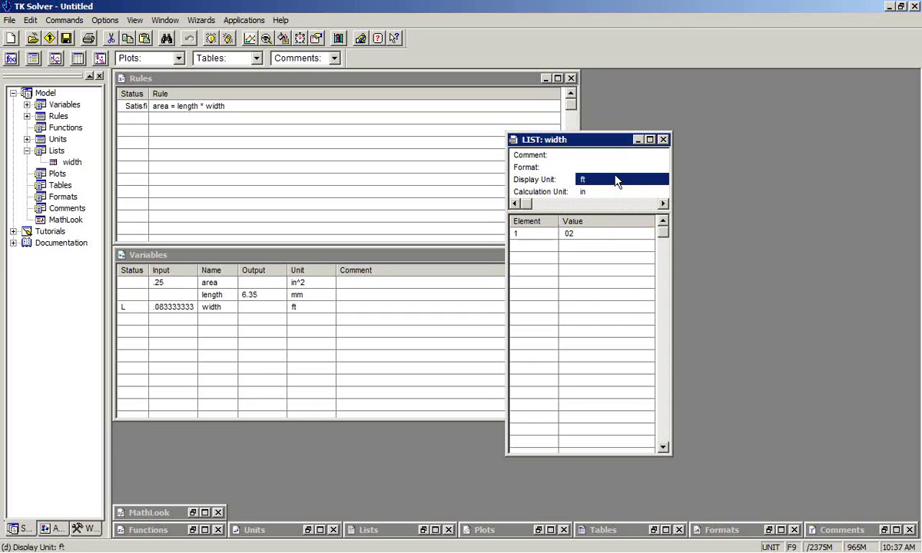
pyautogui.write('mm')
pyautogui.press('Return')
# - Select the width variable and close its LIST: width window, leaving Rules and Variables visible
pyautogui.click(215, 310)
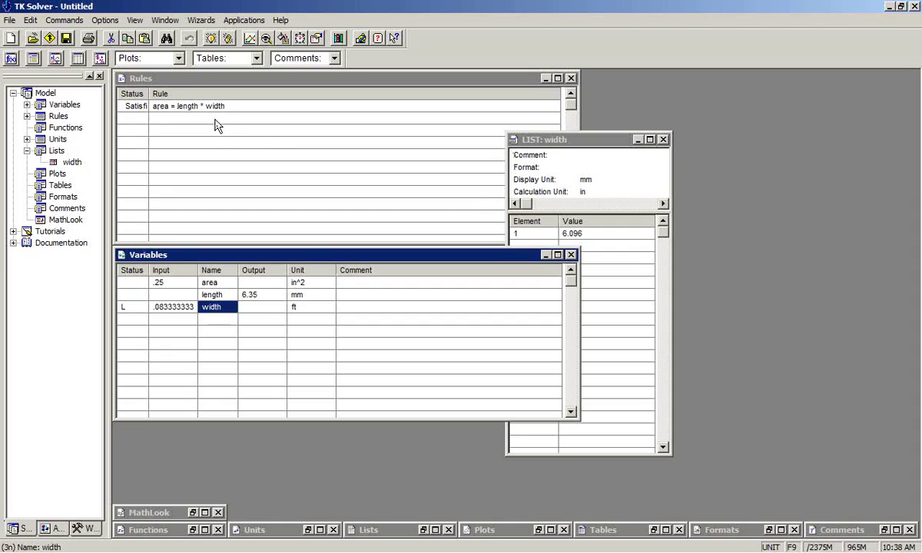
pyautogui.click(663, 140)
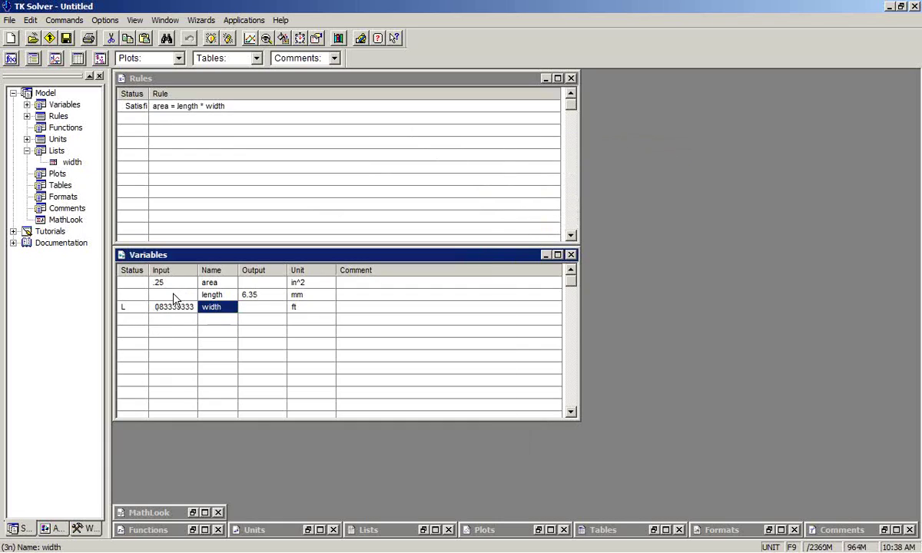